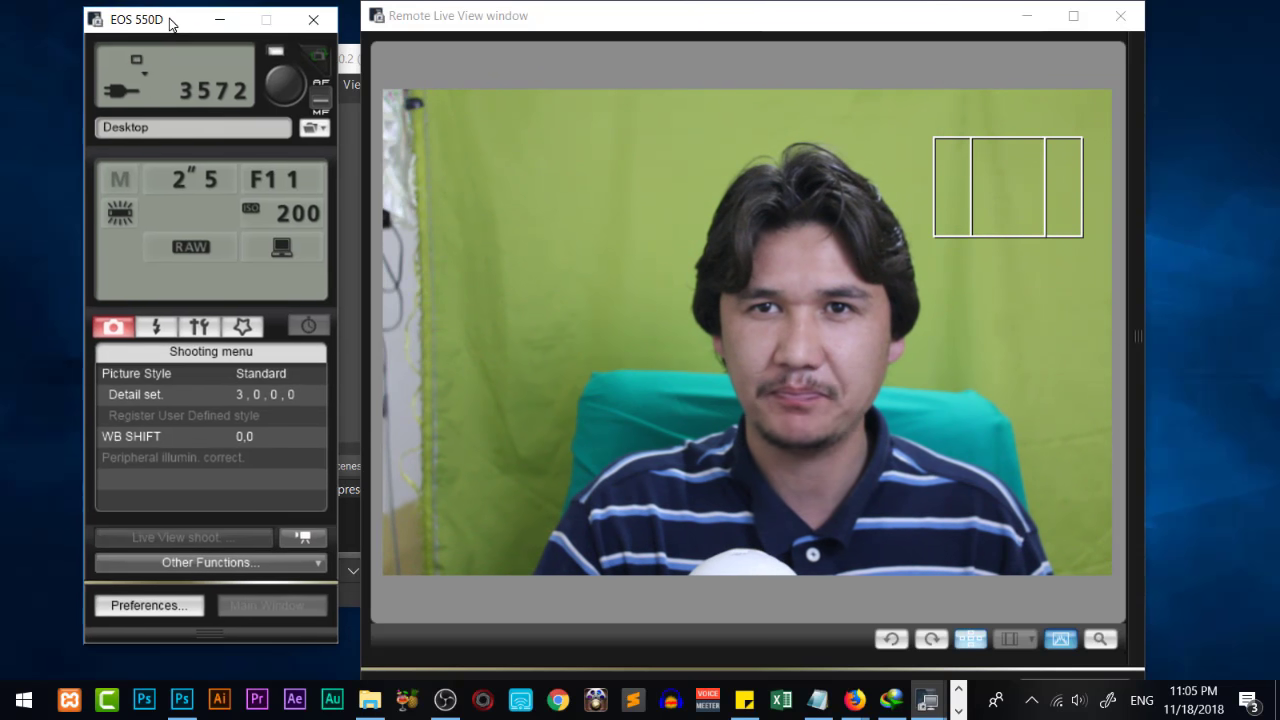
View the OBS window, then bring the Remote Live View window back to the front
left_click_drag(171, 22, 176, 21)
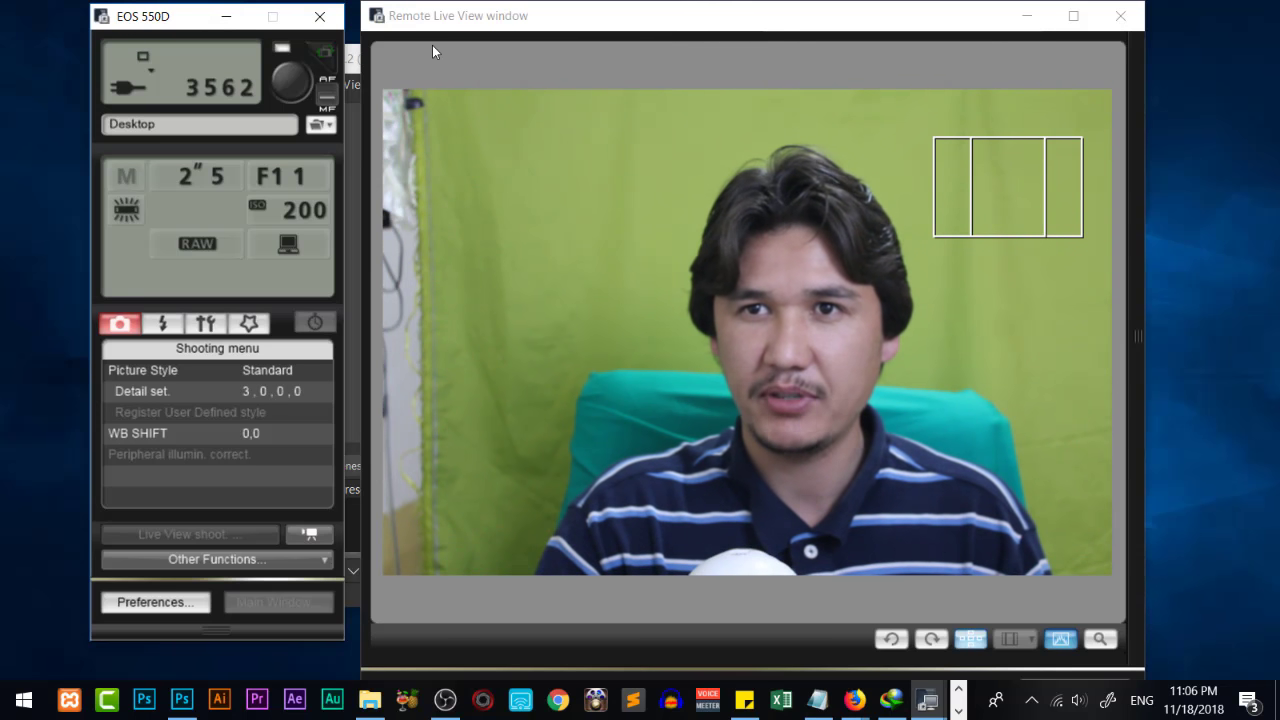
left_click(352, 70)
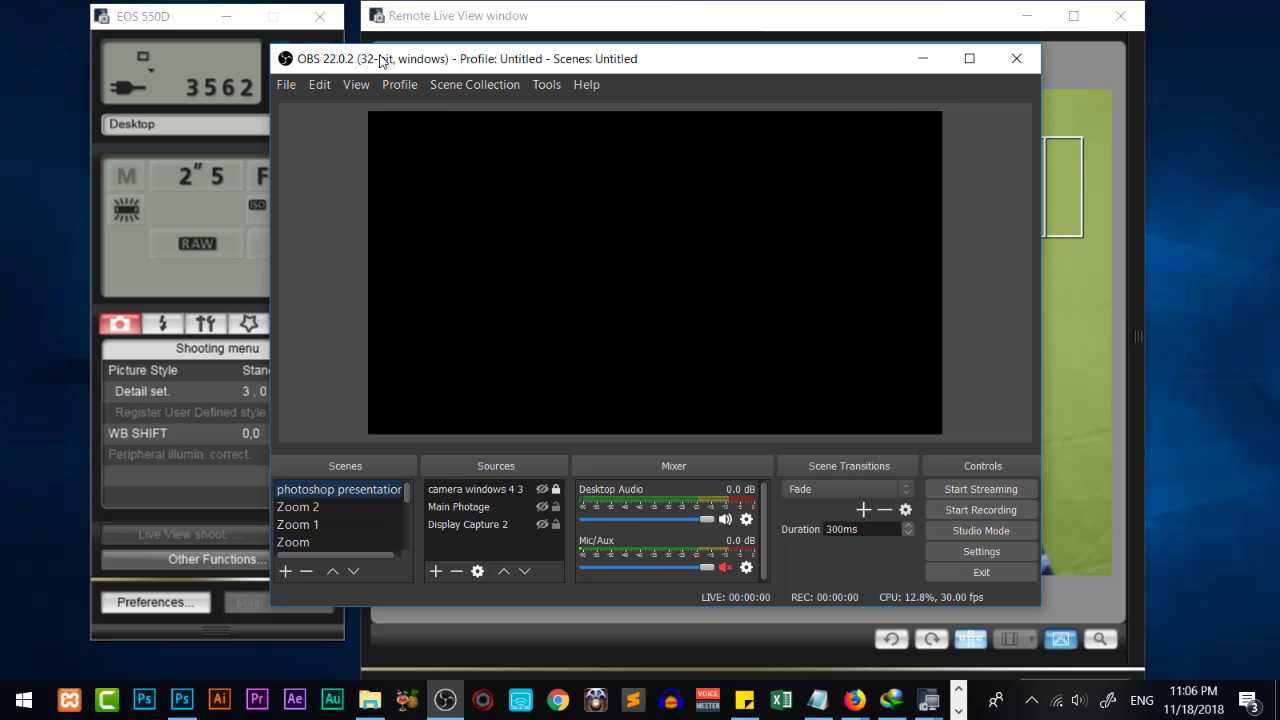
mouse_move(440, 60)
left_mouse_down()
mouse_move(424, 43)
mouse_move(446, 43)
left_mouse_up()
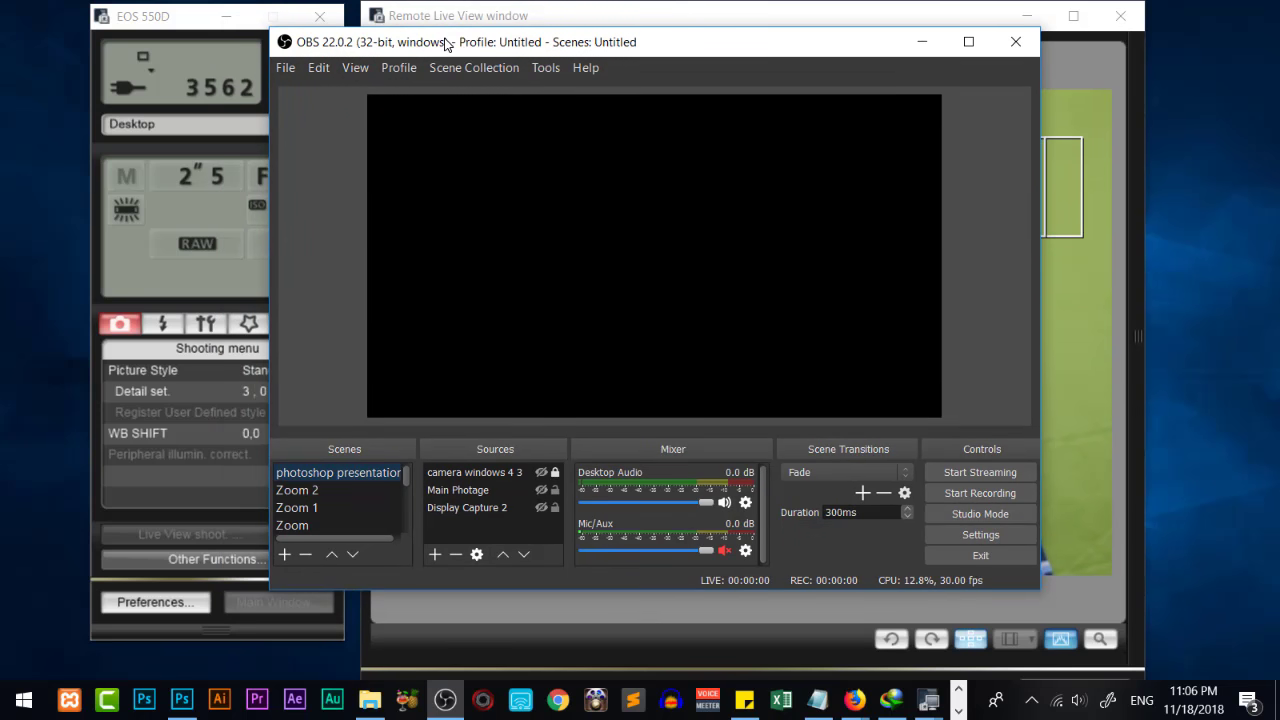
left_click(514, 18)
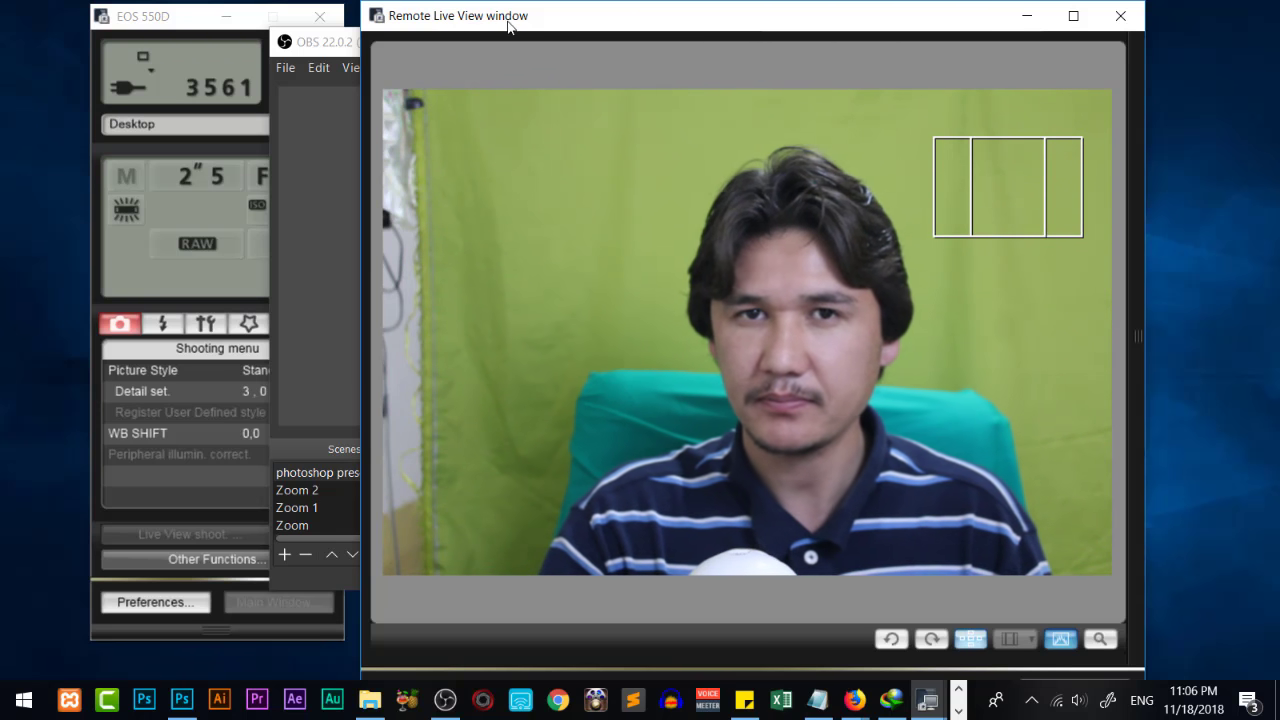
Close the Remote Live View, EOS 550D and OBS windows to start from an empty desktop
left_click(1138, 28)
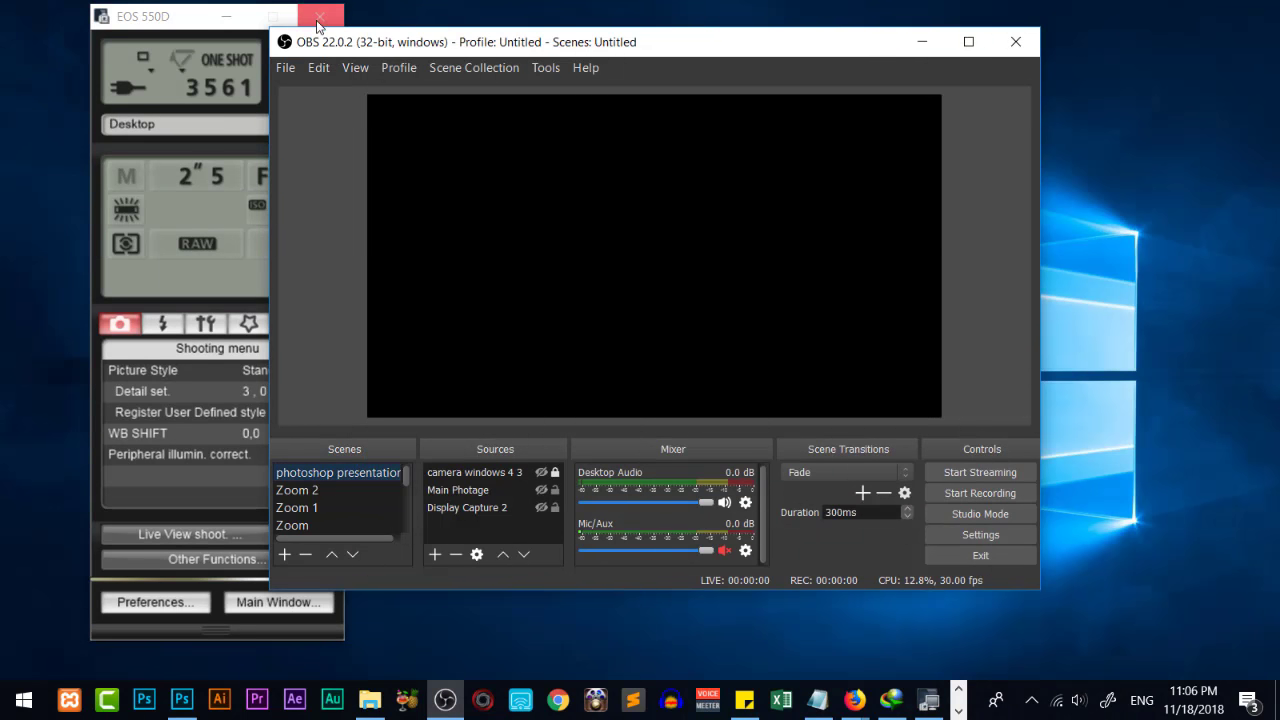
left_click(319, 17)
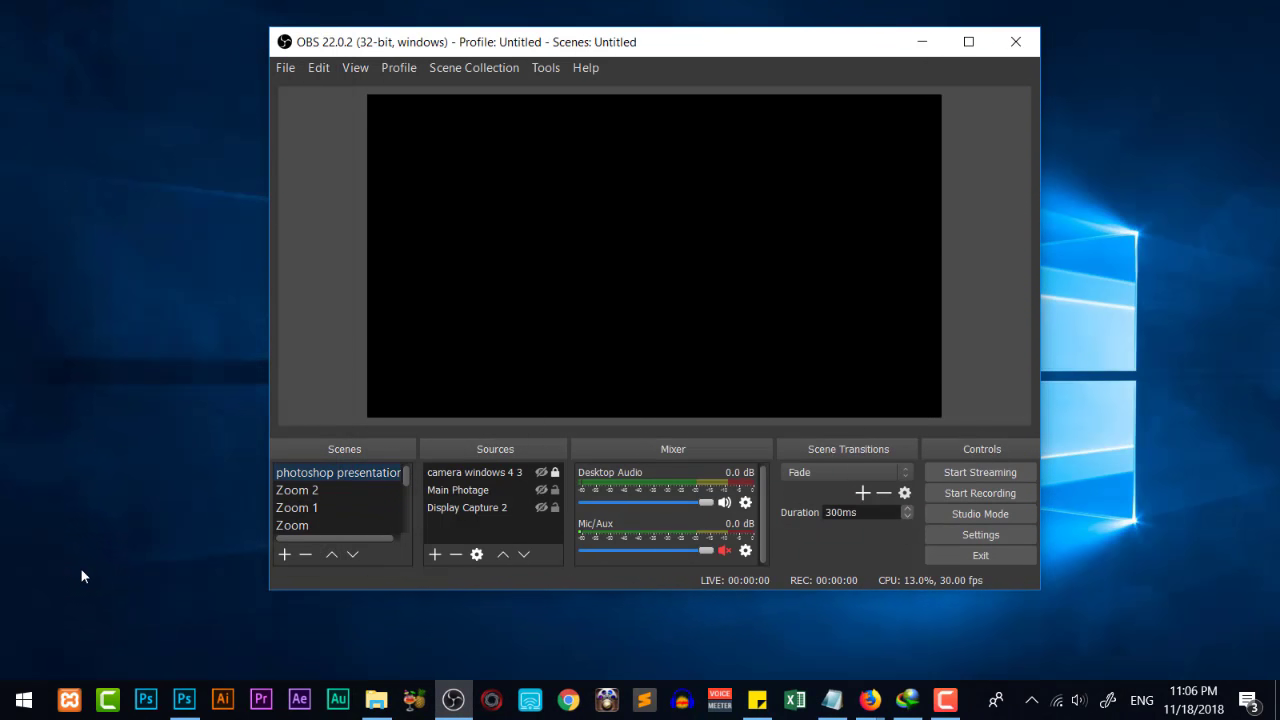
left_click(1036, 44)
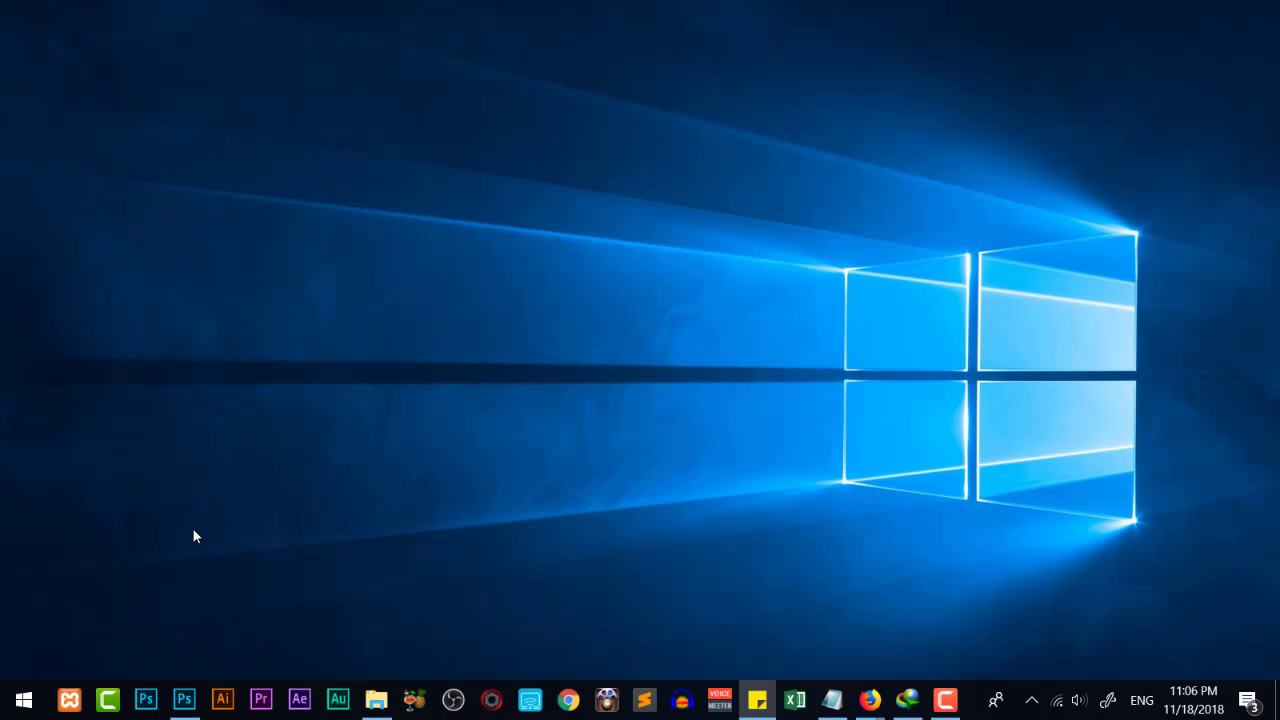
left_click(22, 700)
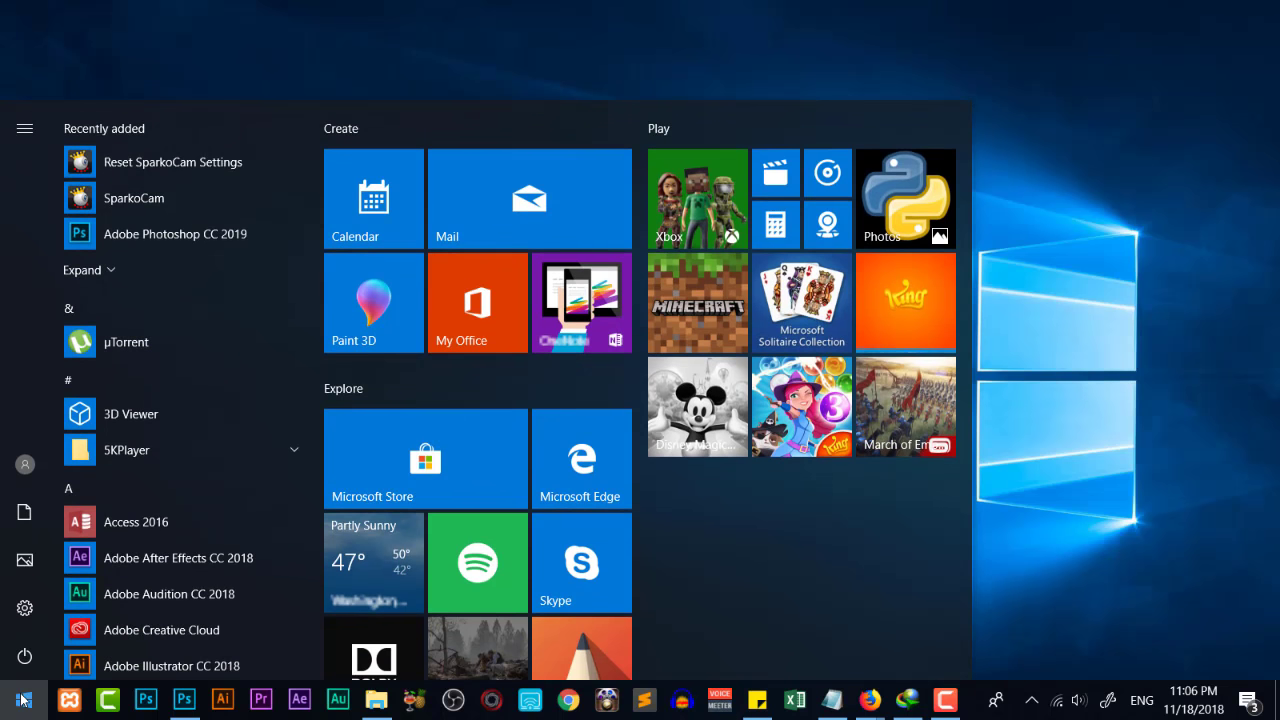
type("eo")
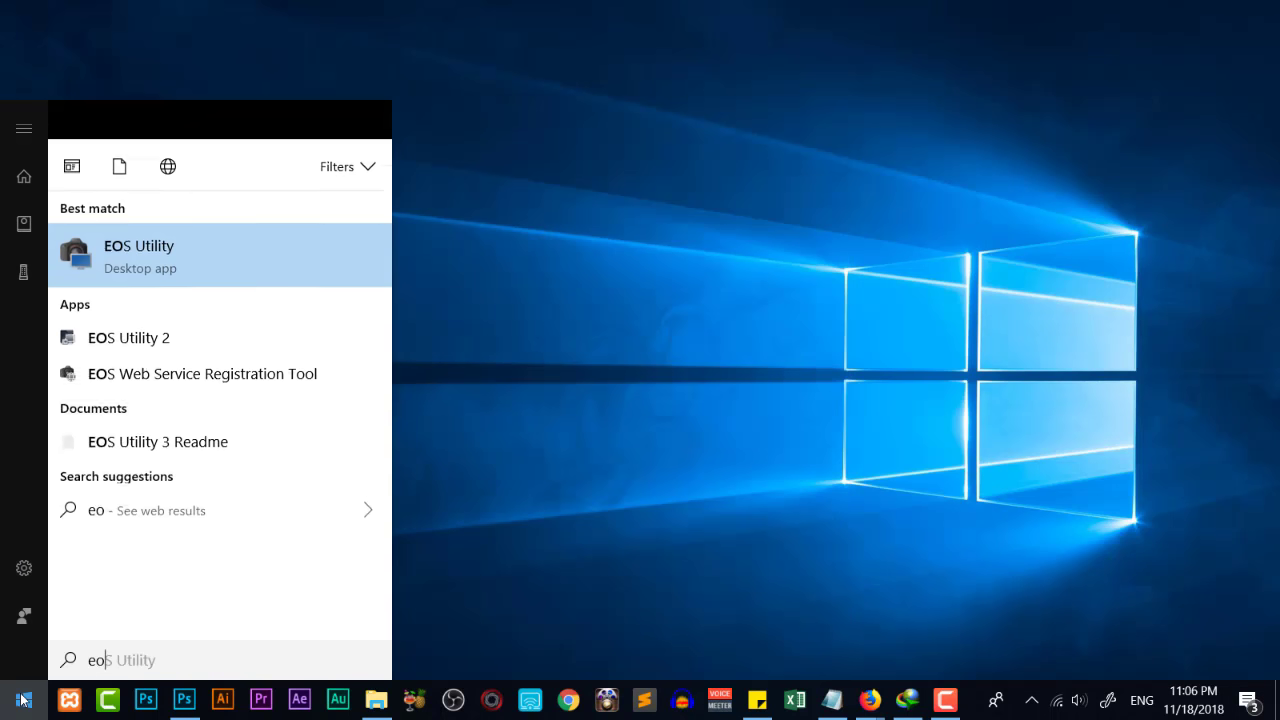
key("BackSpace")
key("BackSpace")
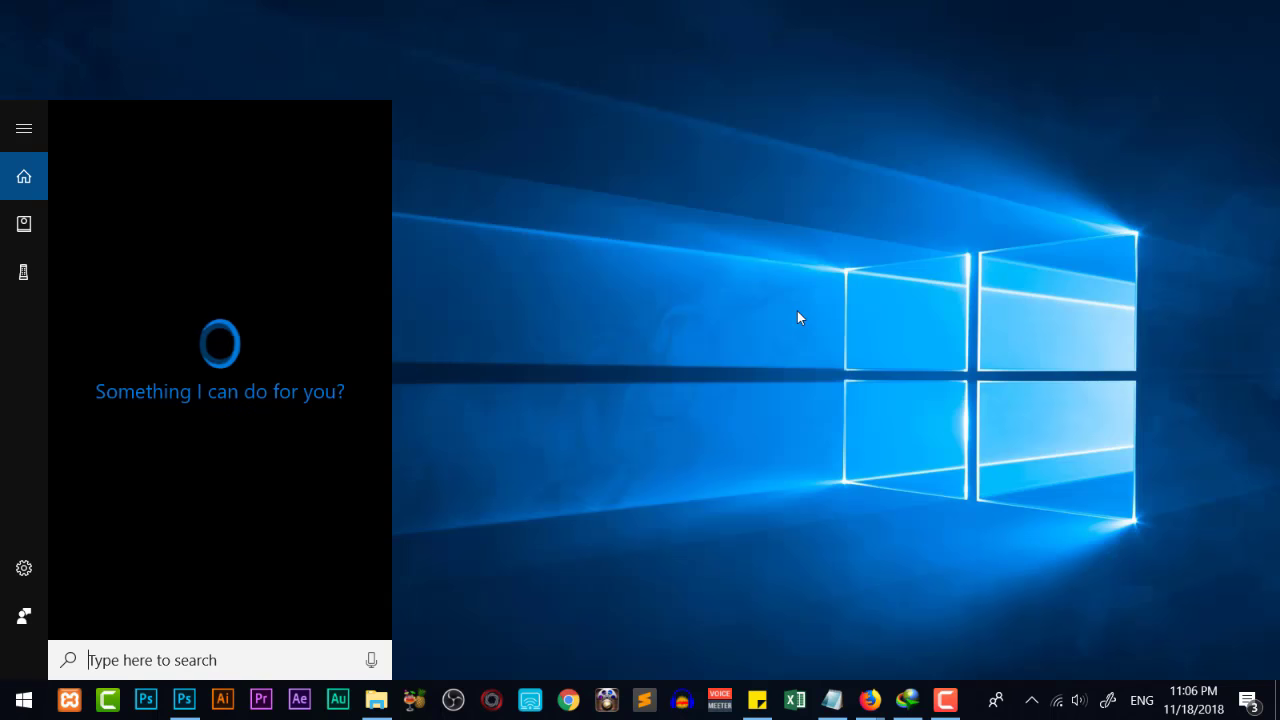
key("Escape")
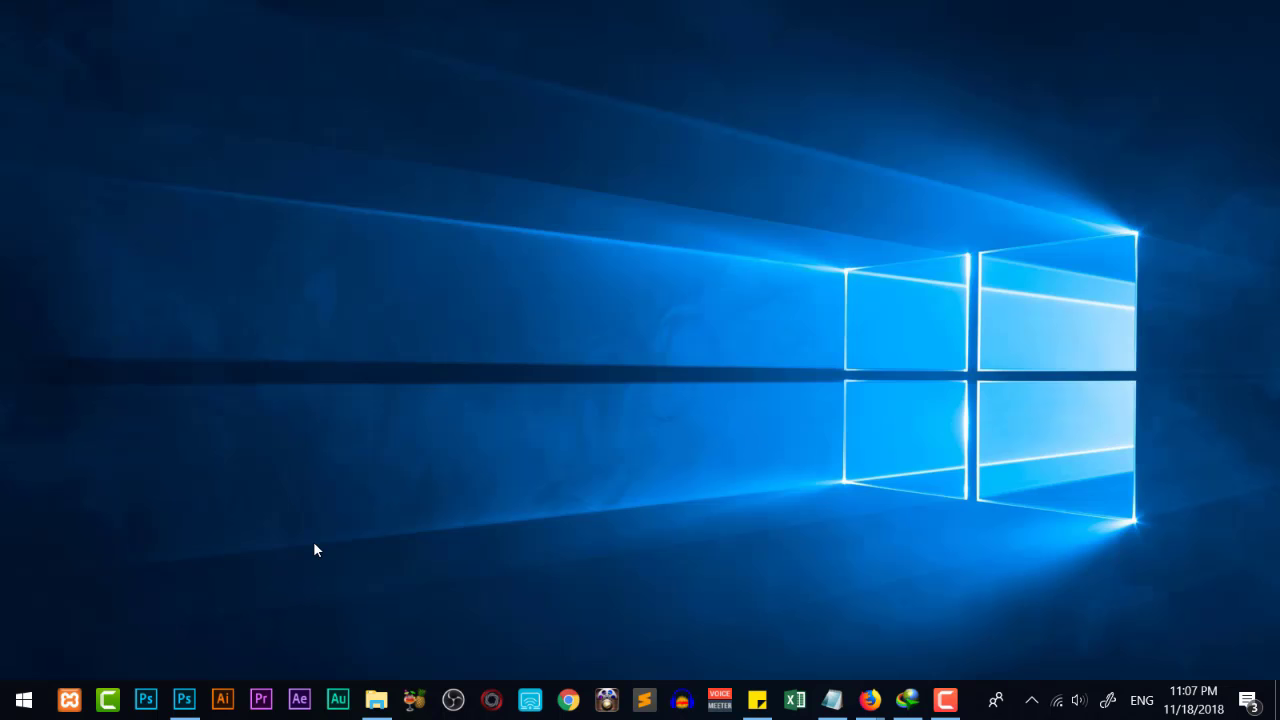
Search the installed programs for "eos" and launch EOS Utility
key("super")
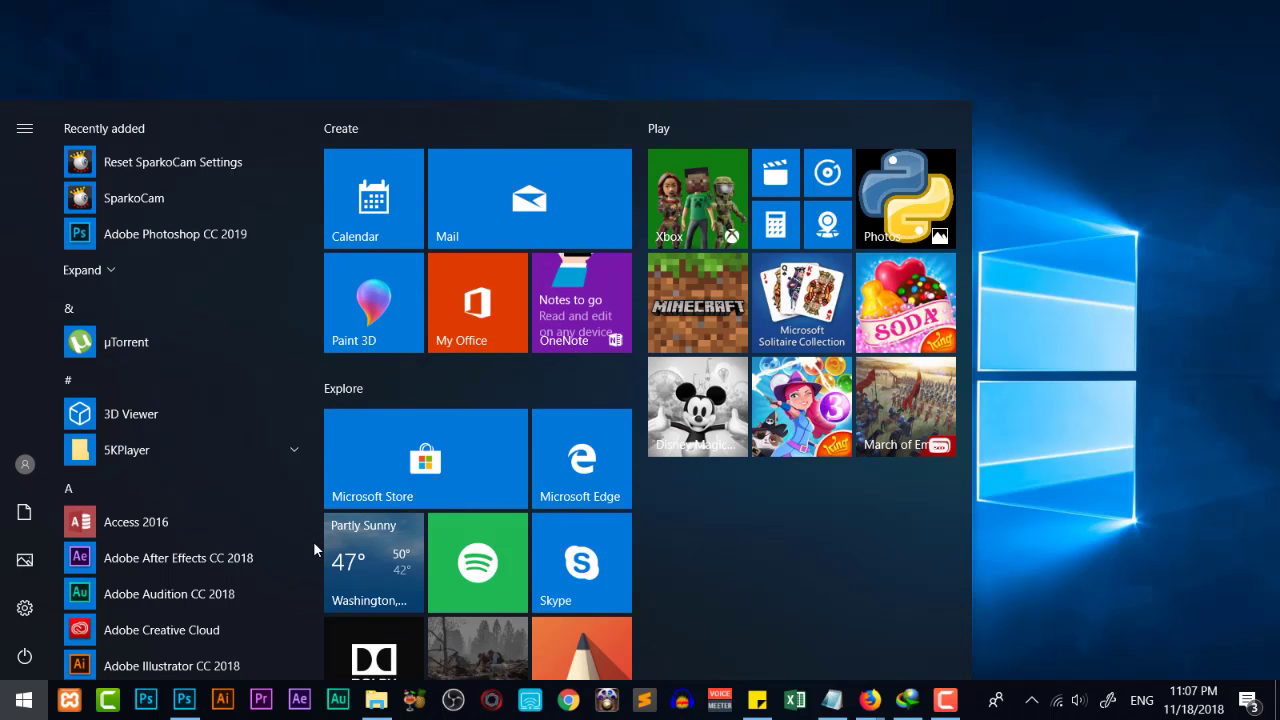
type("eos")
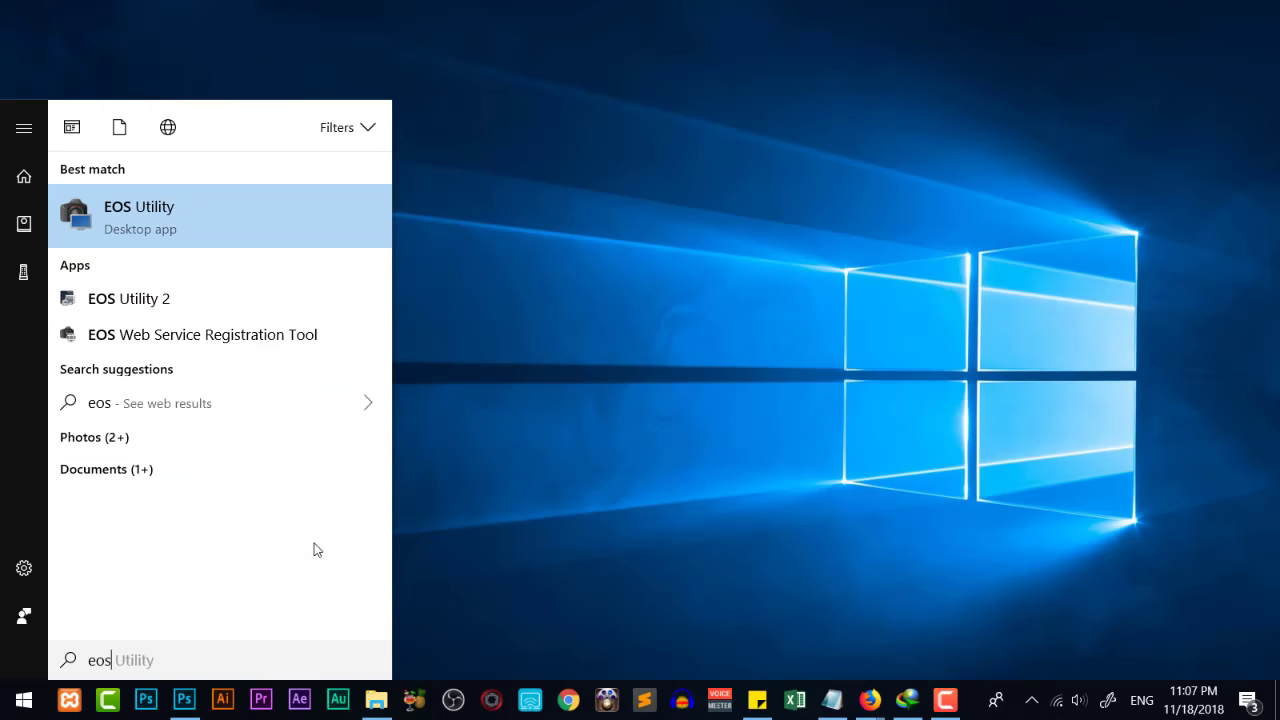
key("Return")
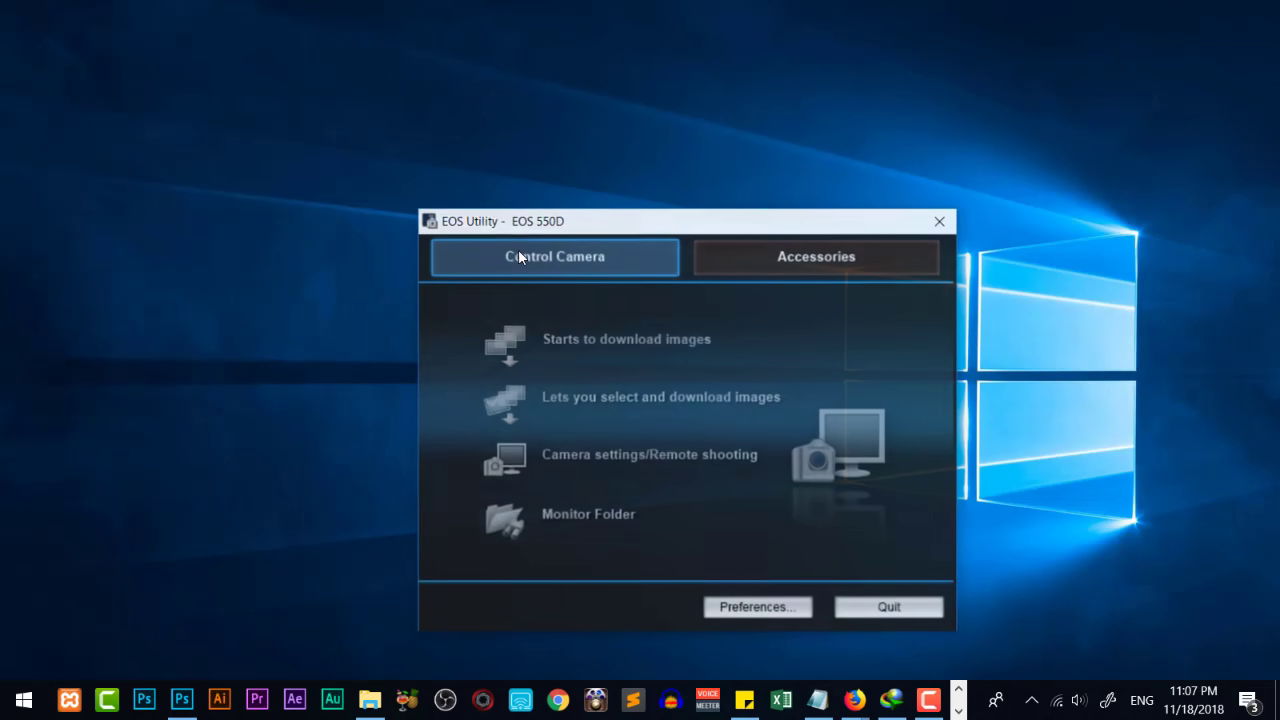
Open Camera settings/Remote shooting for the EOS 550D and start Live View shooting
left_click_drag(555, 225, 497, 100)
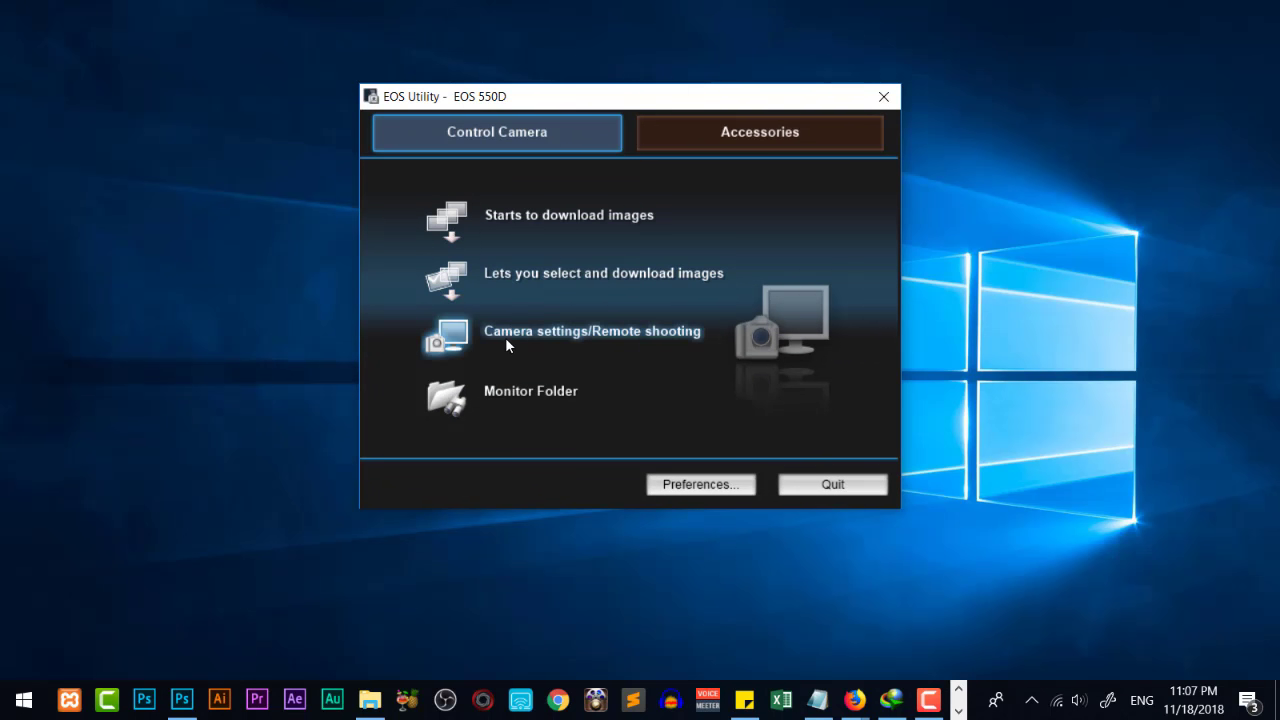
left_click(645, 342)
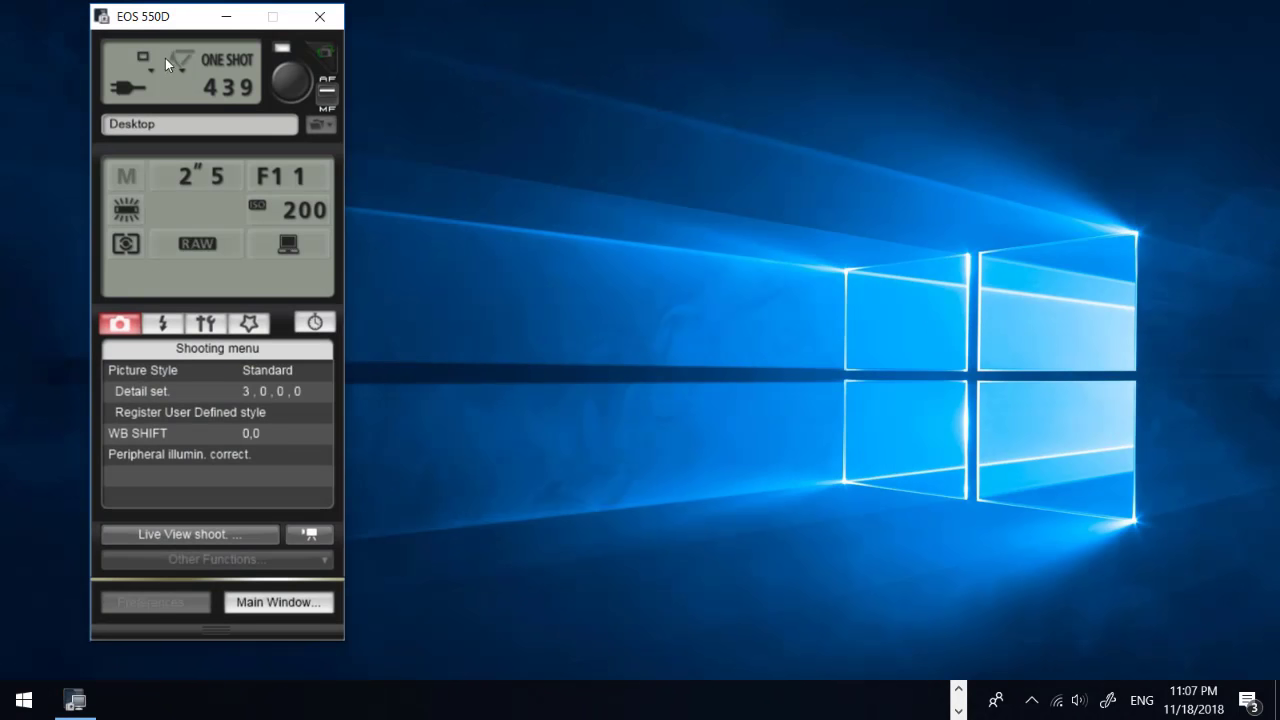
left_click_drag(179, 18, 1070, 20)
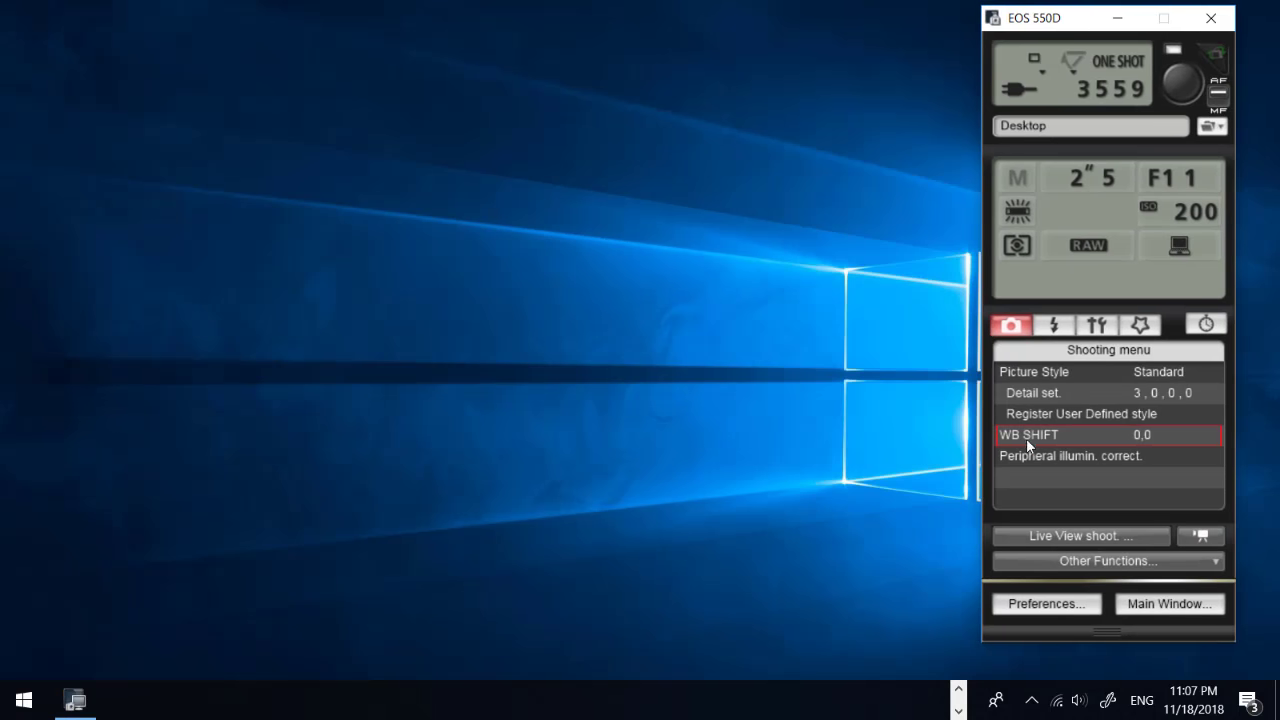
left_click(1024, 539)
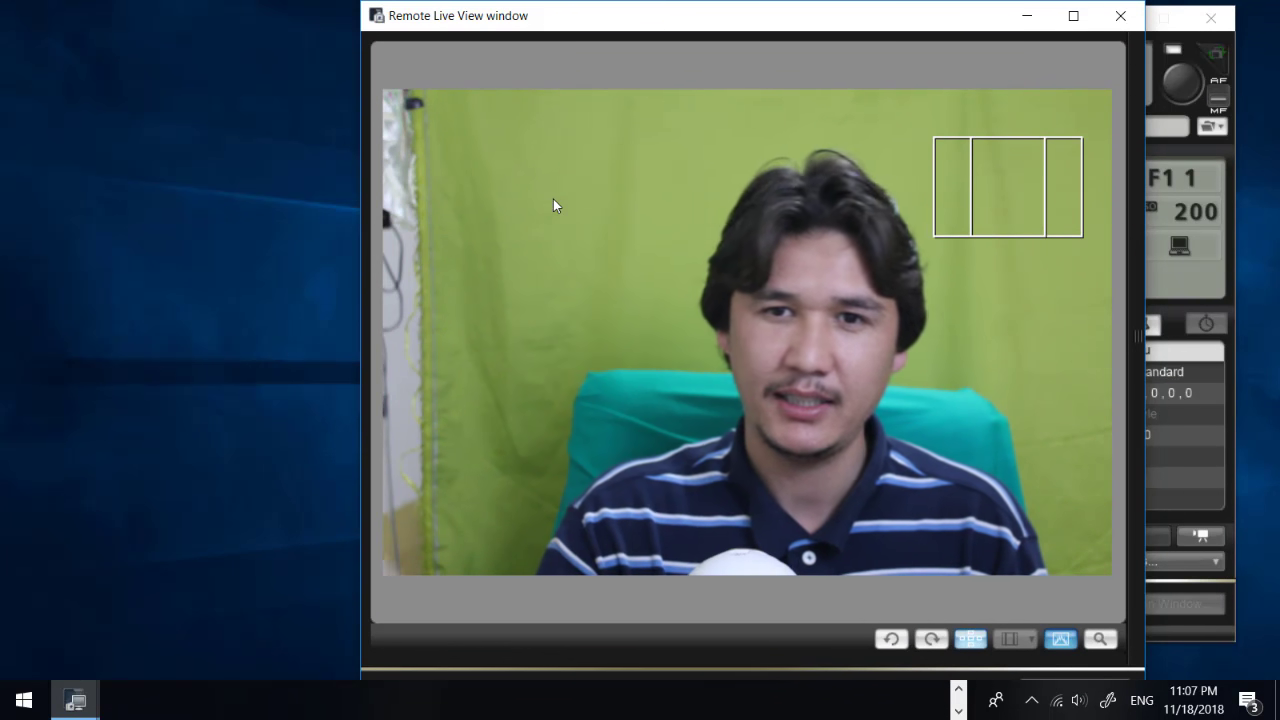
Search the installed programs for "ob", launch OBS Studio (32bit) and reposition its window
left_click(24, 699)
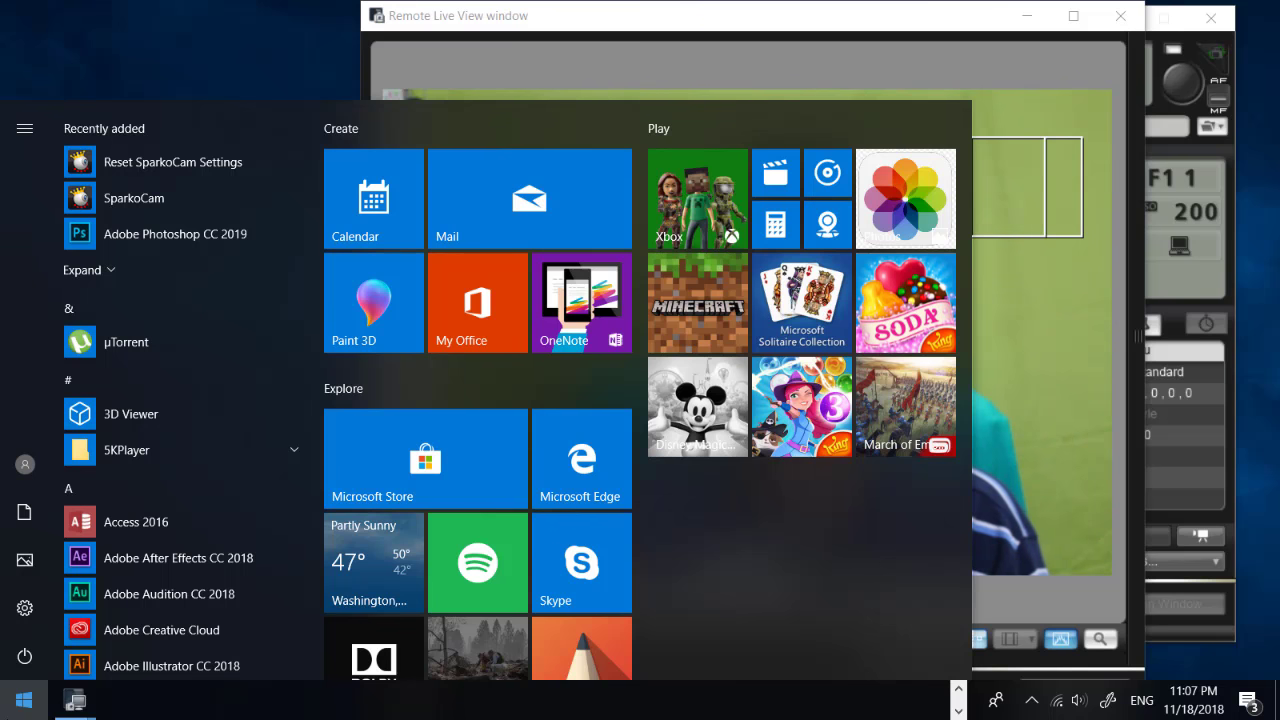
type("os")
key("BackSpace")
type("b")
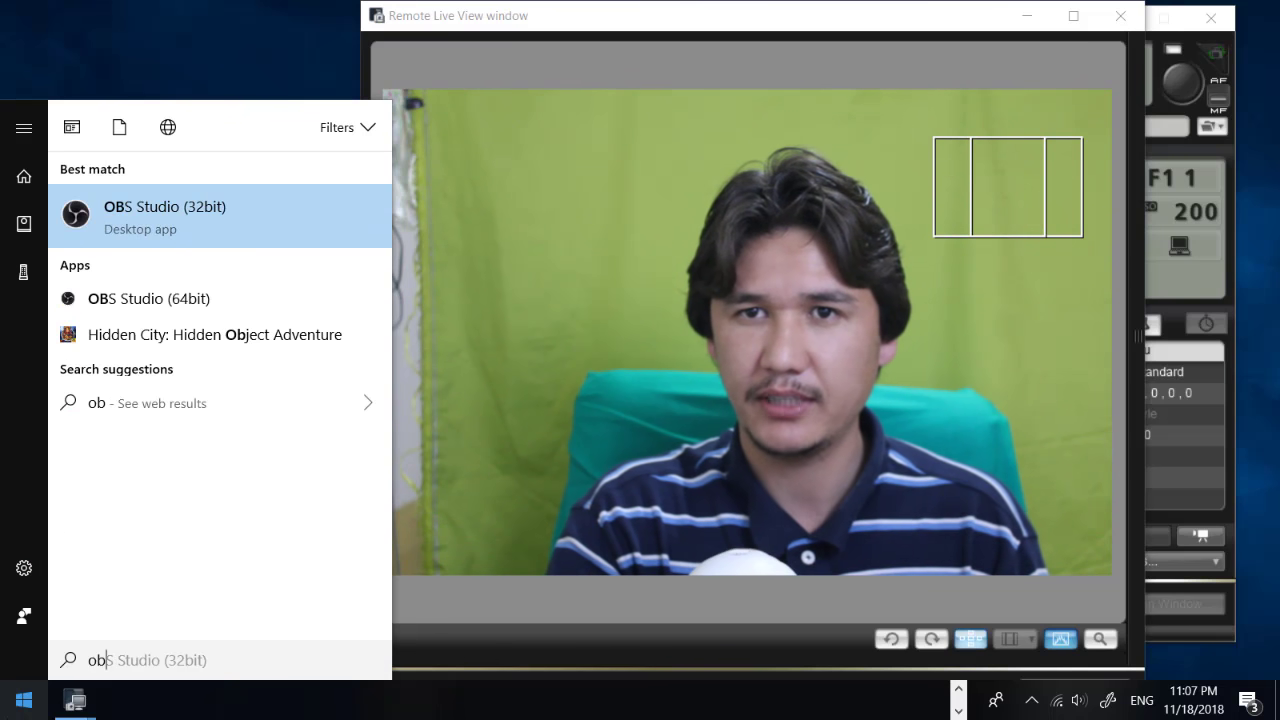
key("Return")
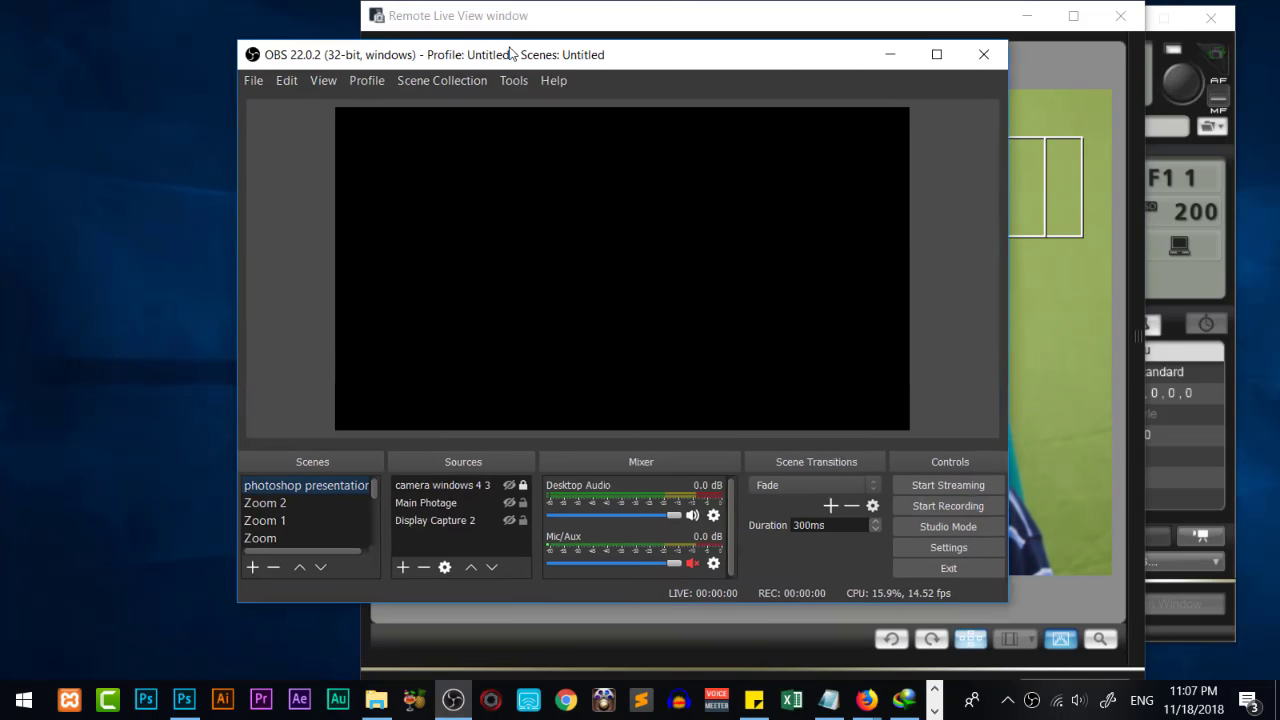
left_click_drag(510, 52, 479, 48)
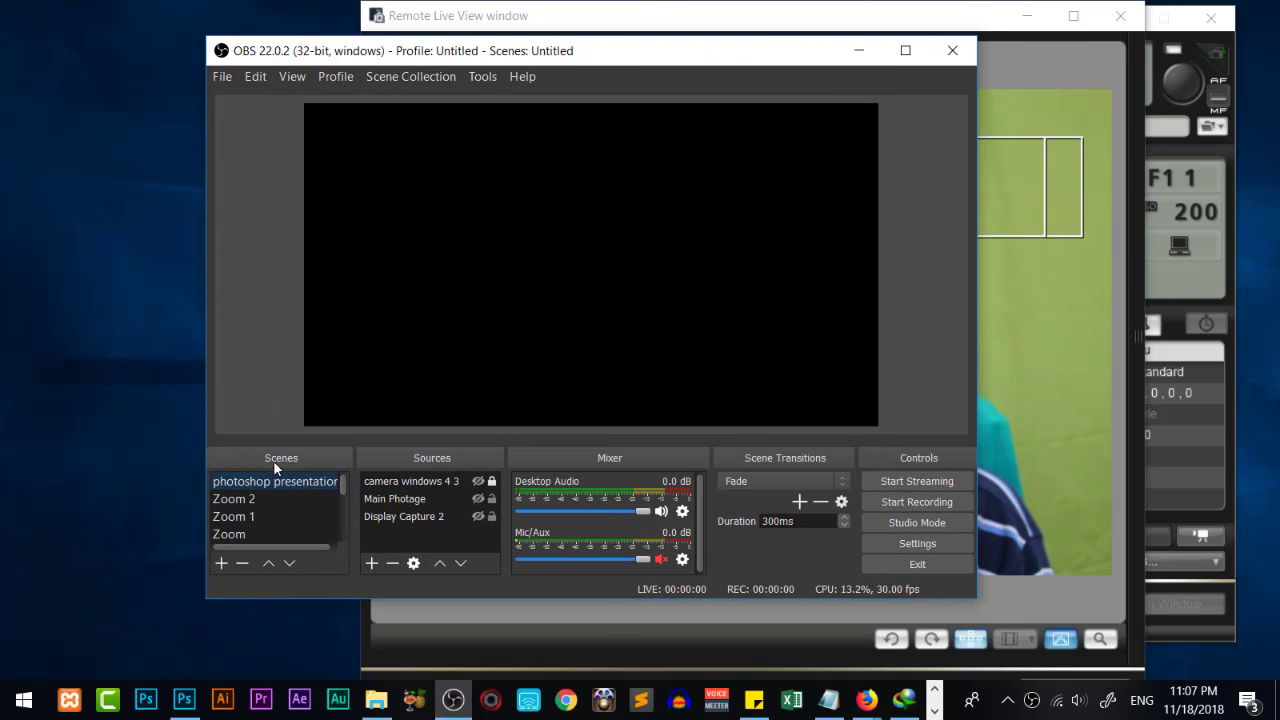
Add a new scene named "DSLR Webcam"
left_click(223, 562)
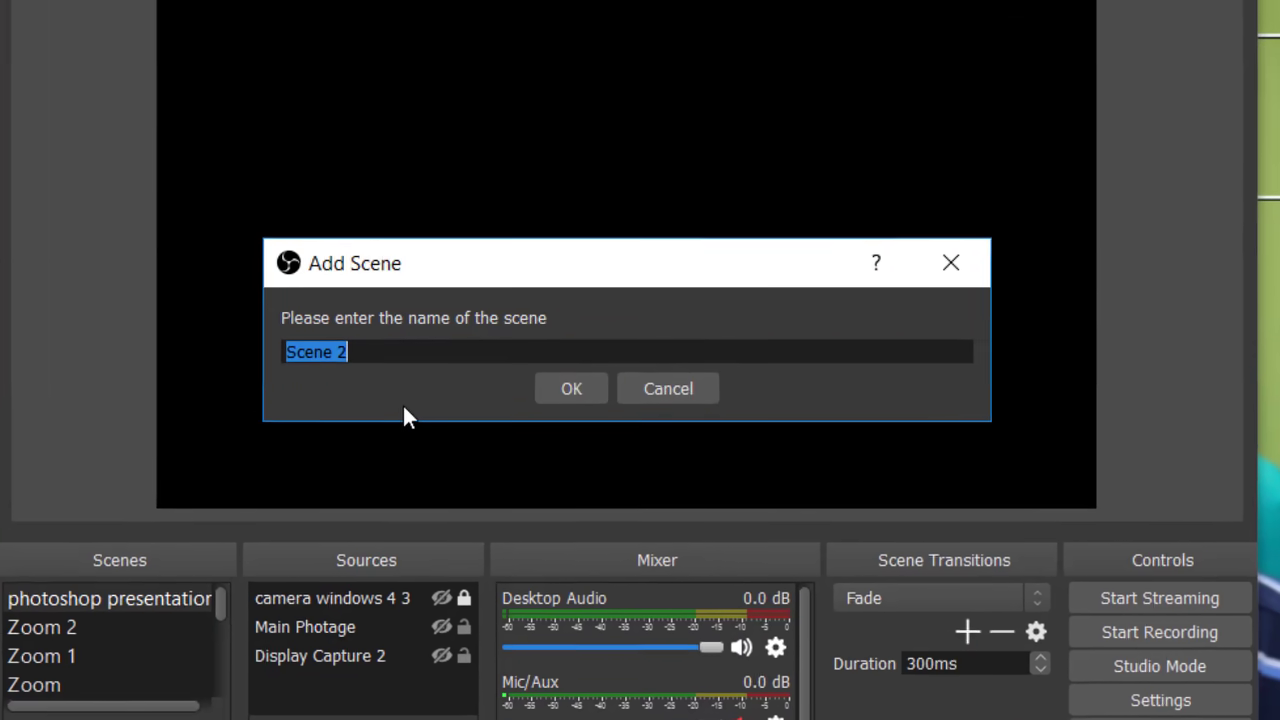
type("DSLR")
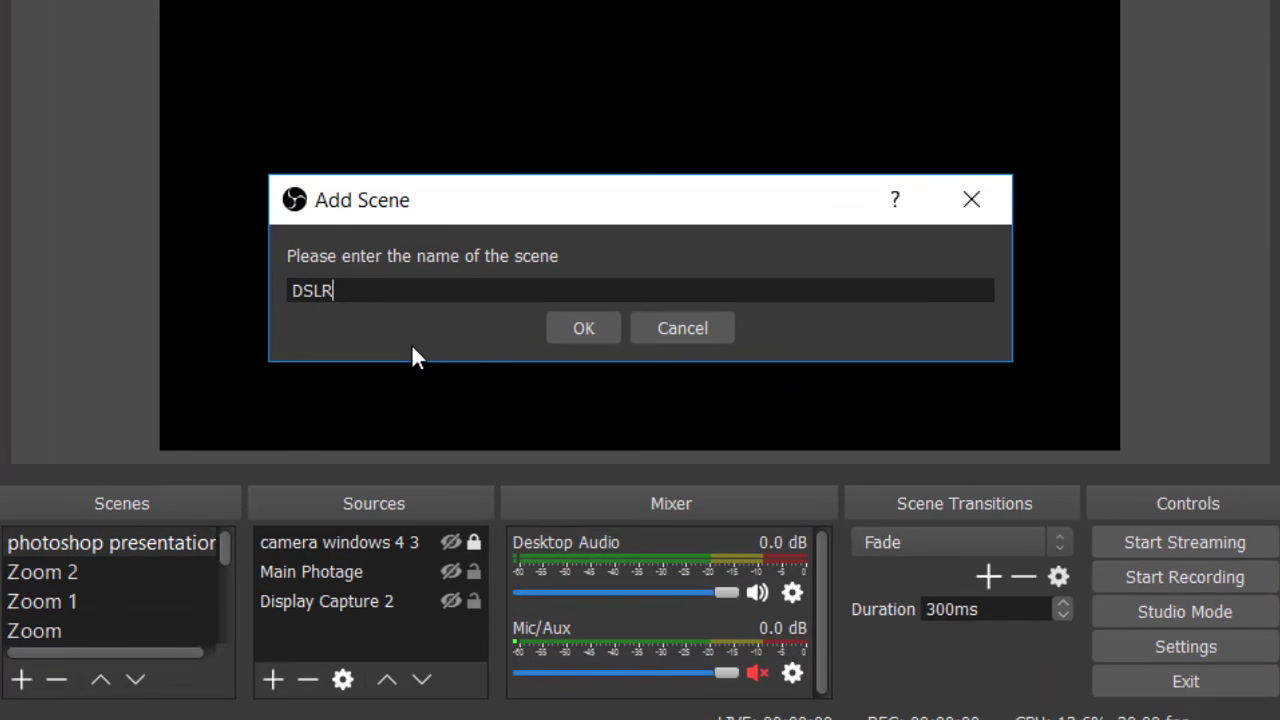
type(" as a")
key("BackSpace")
key("BackSpace")
key("BackSpace")
key("BackSpace")
key("BackSpace")
type("Webcam")
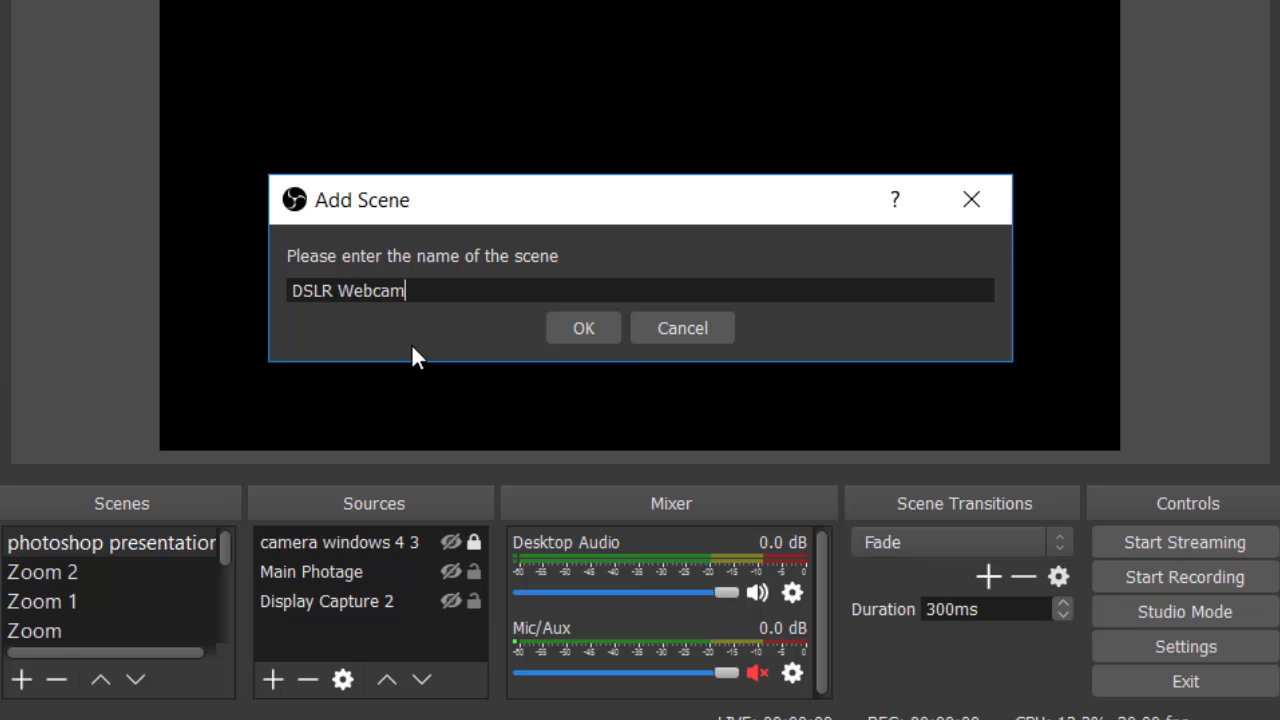
left_click(557, 334)
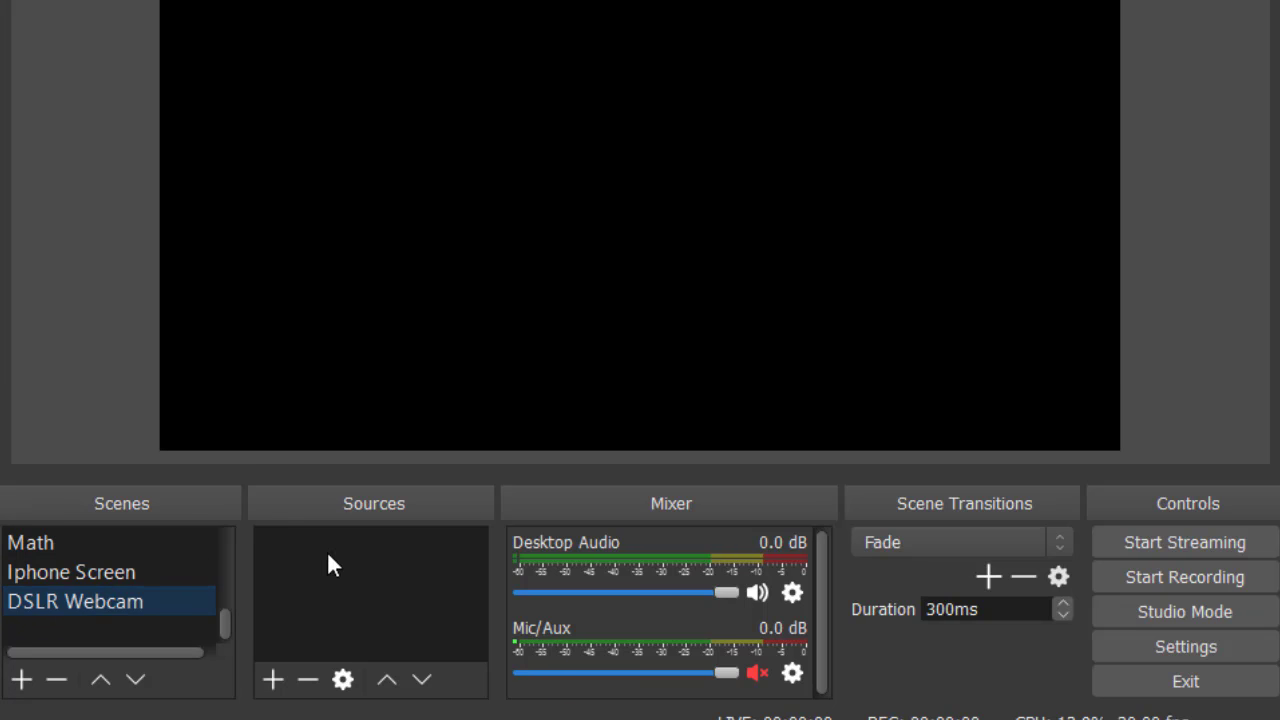
Try to add a new Window Capture source named "DSLR Webcam" to the DSLR Webcam scene
left_click(282, 682)
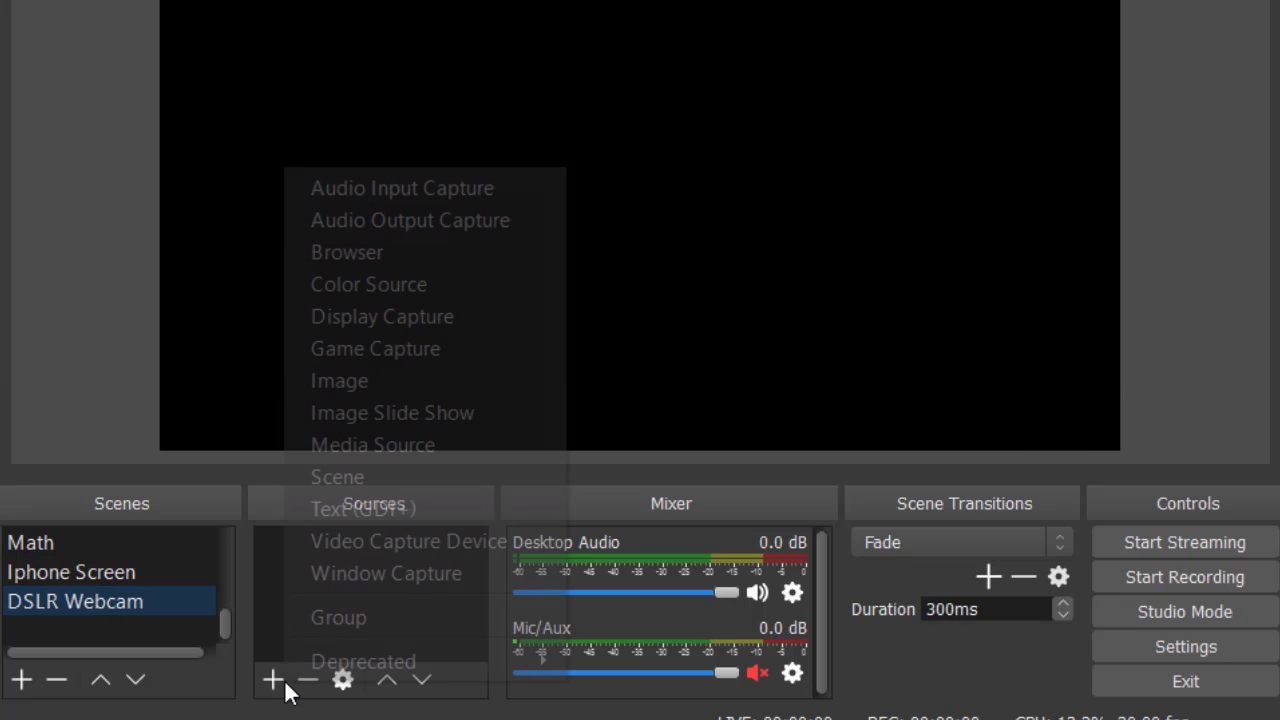
left_click(362, 573)
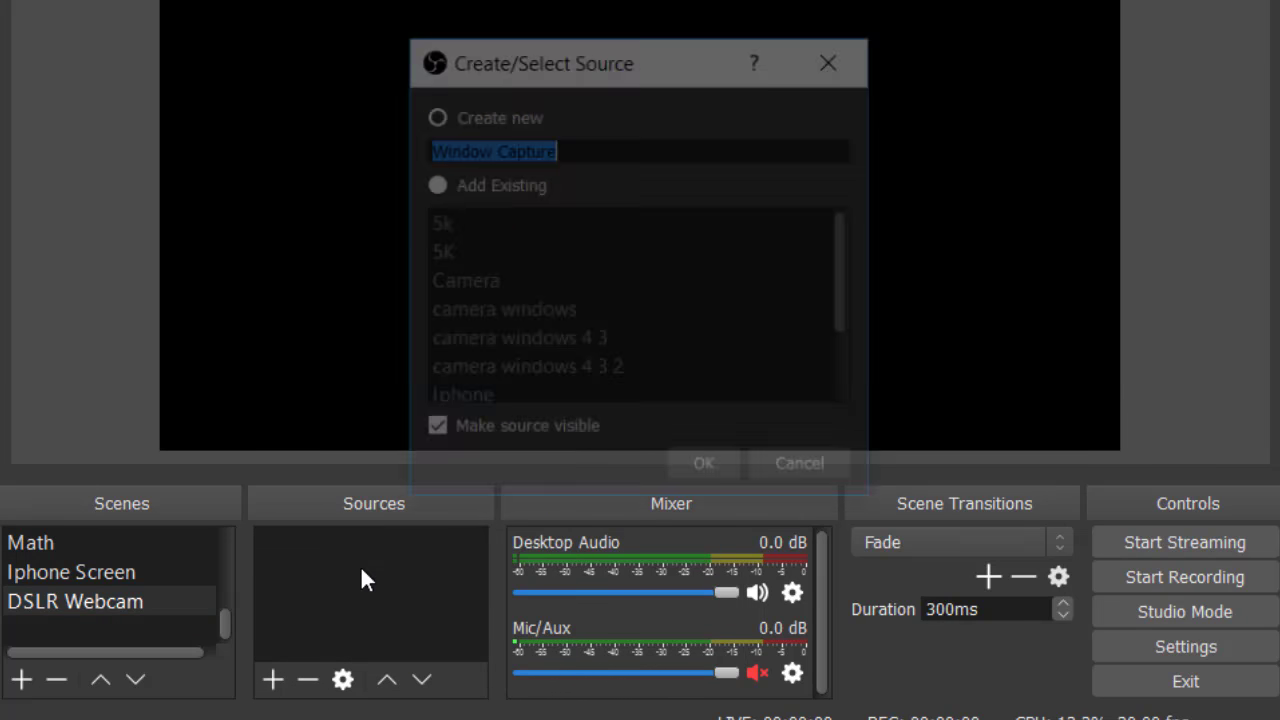
type("Cam")
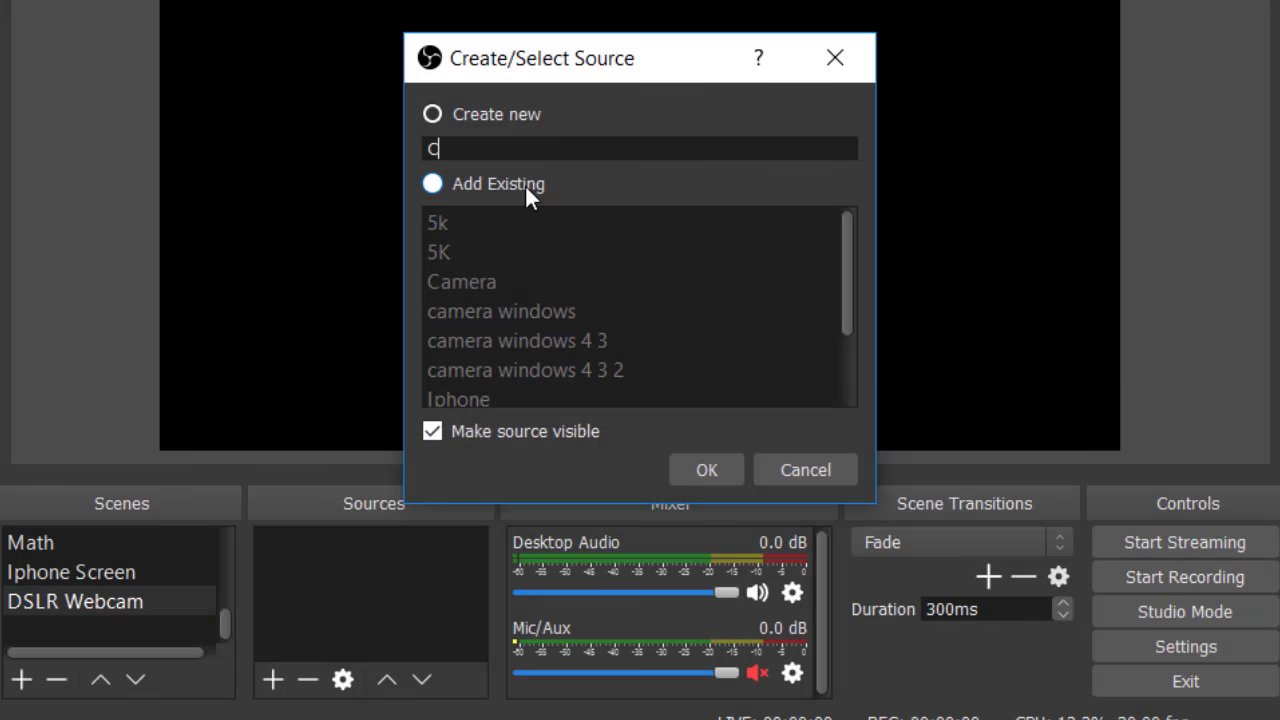
key("BackSpace")
key("BackSpace")
key("BackSpace")
type("We")
key("BackSpace")
key("BackSpace")
type("S")
key("BackSpace")
type("DSLR WEB")
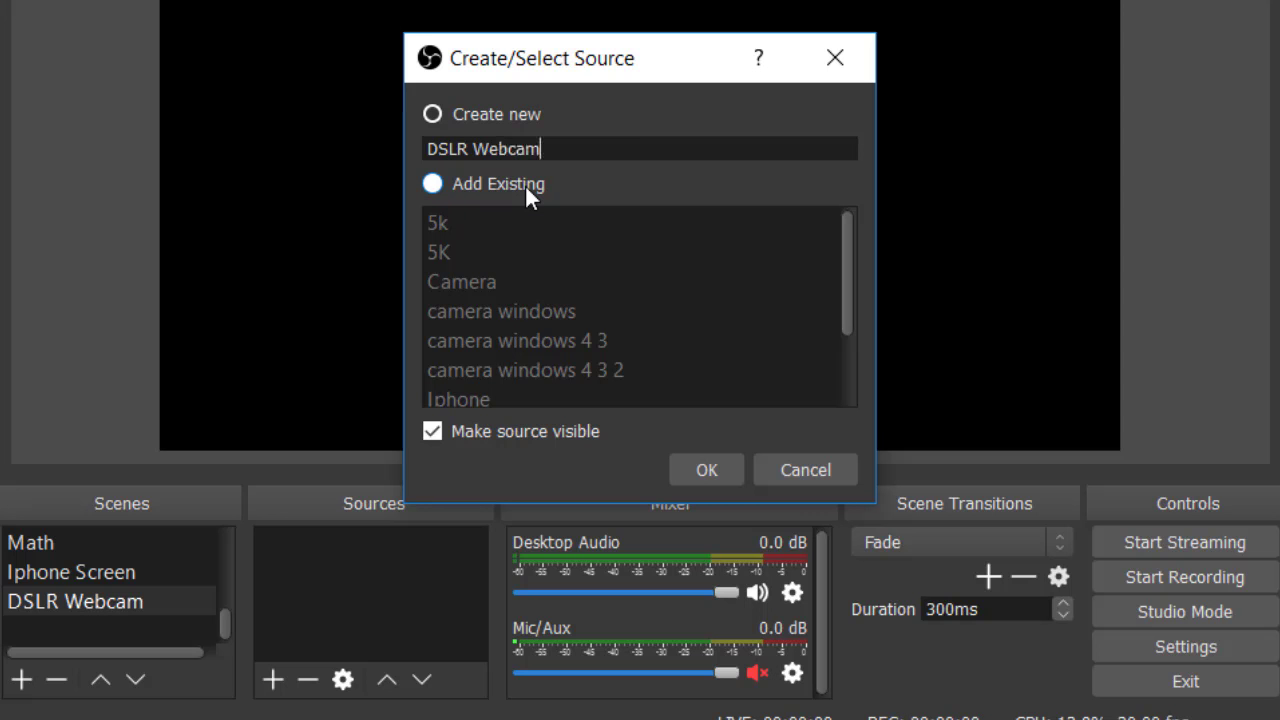
left_click(705, 466)
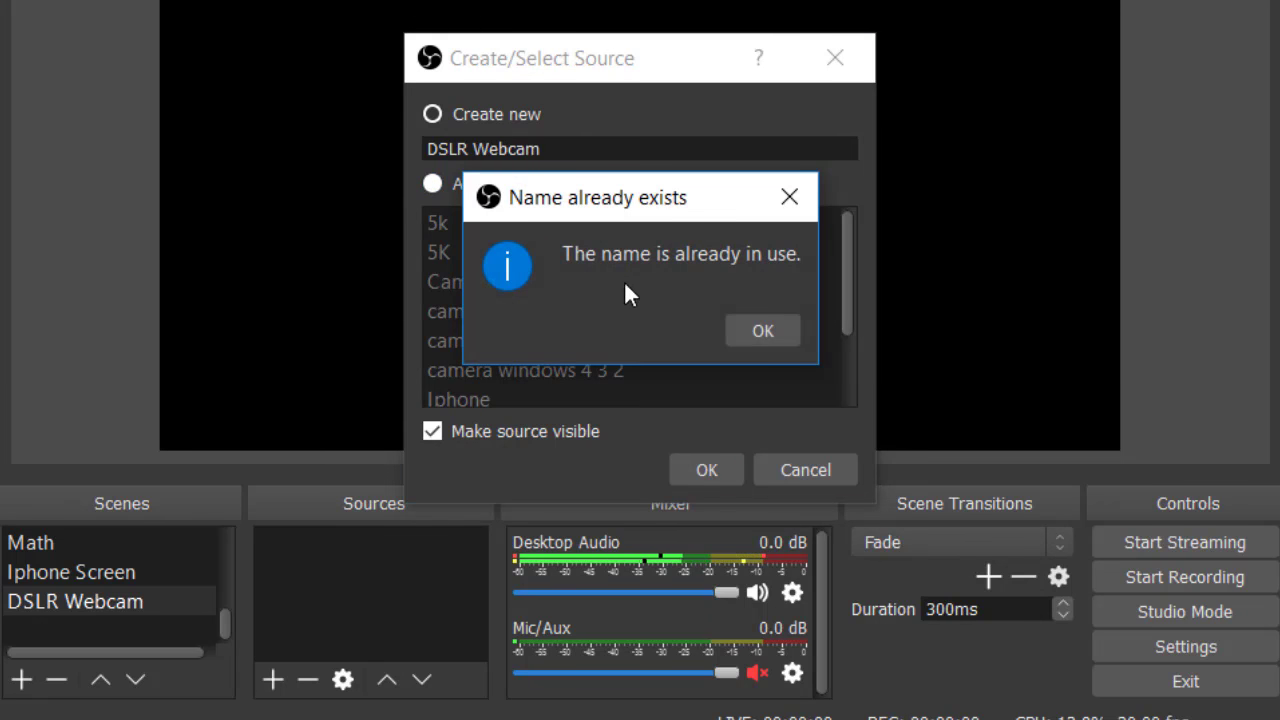
left_click(790, 330)
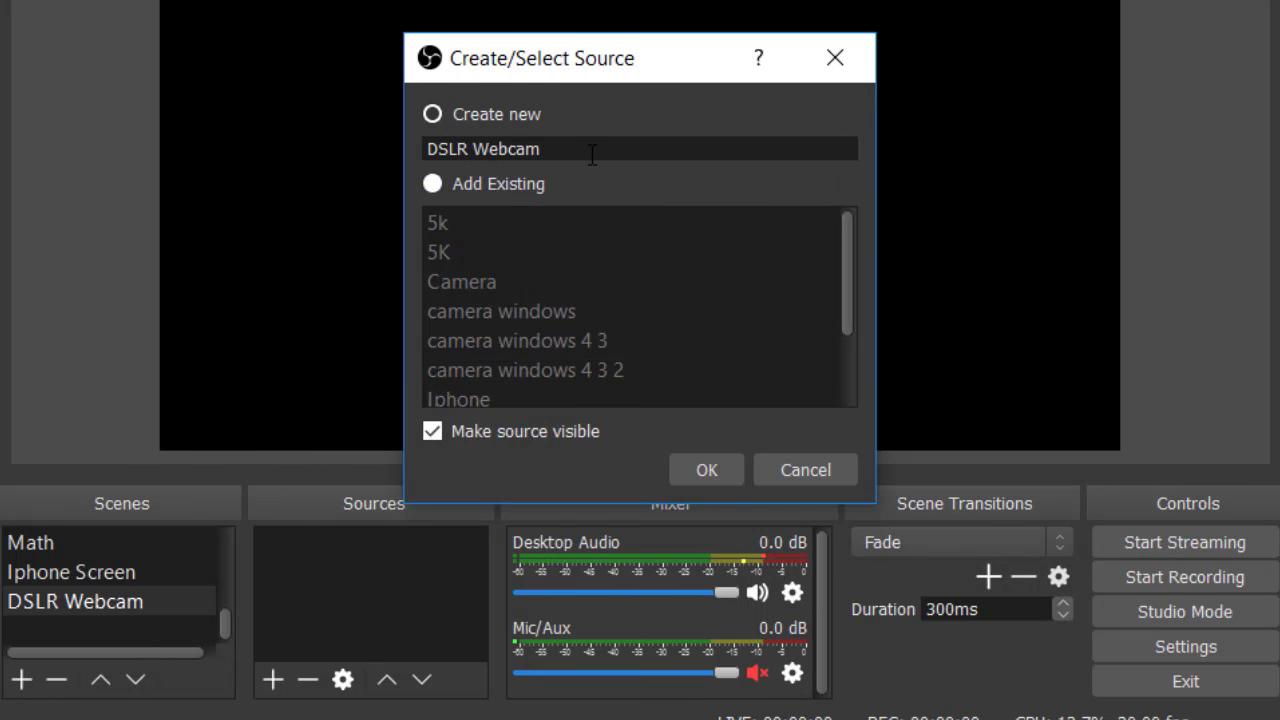
Name the new Window Capture source "DSLR Webcam window" and create it
type("windows")
key("BackSpace")
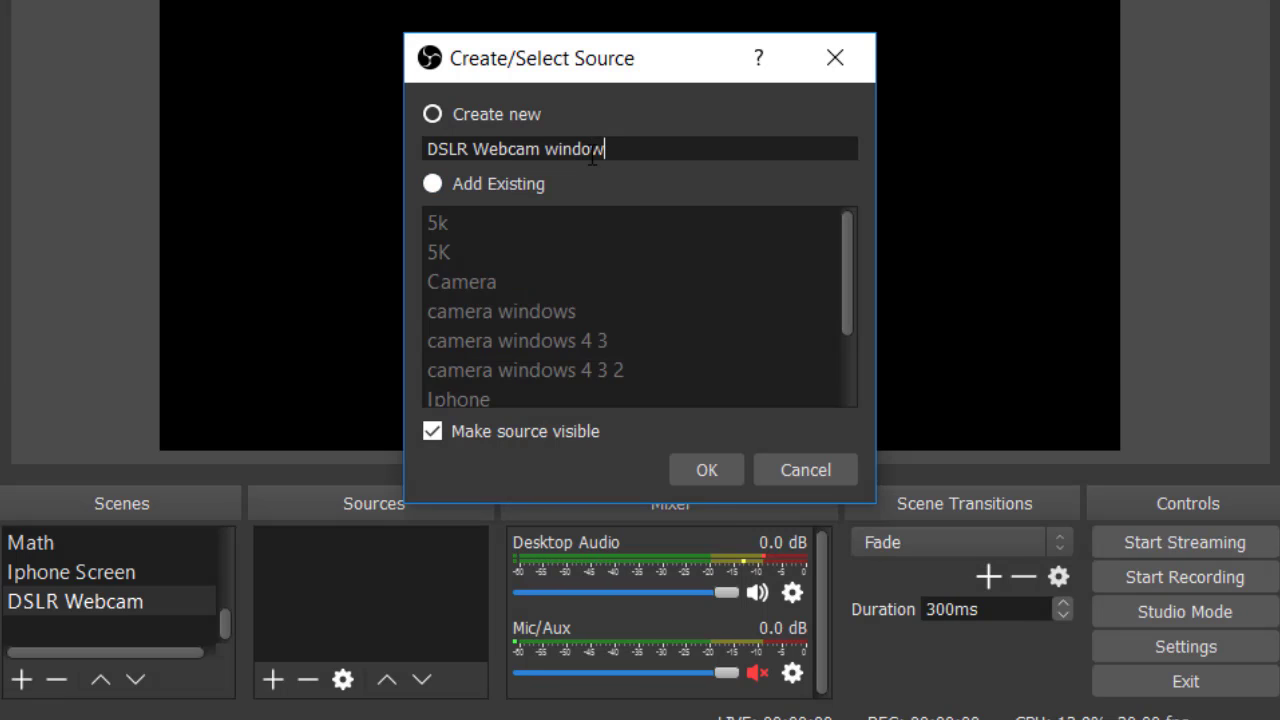
left_click(707, 470)
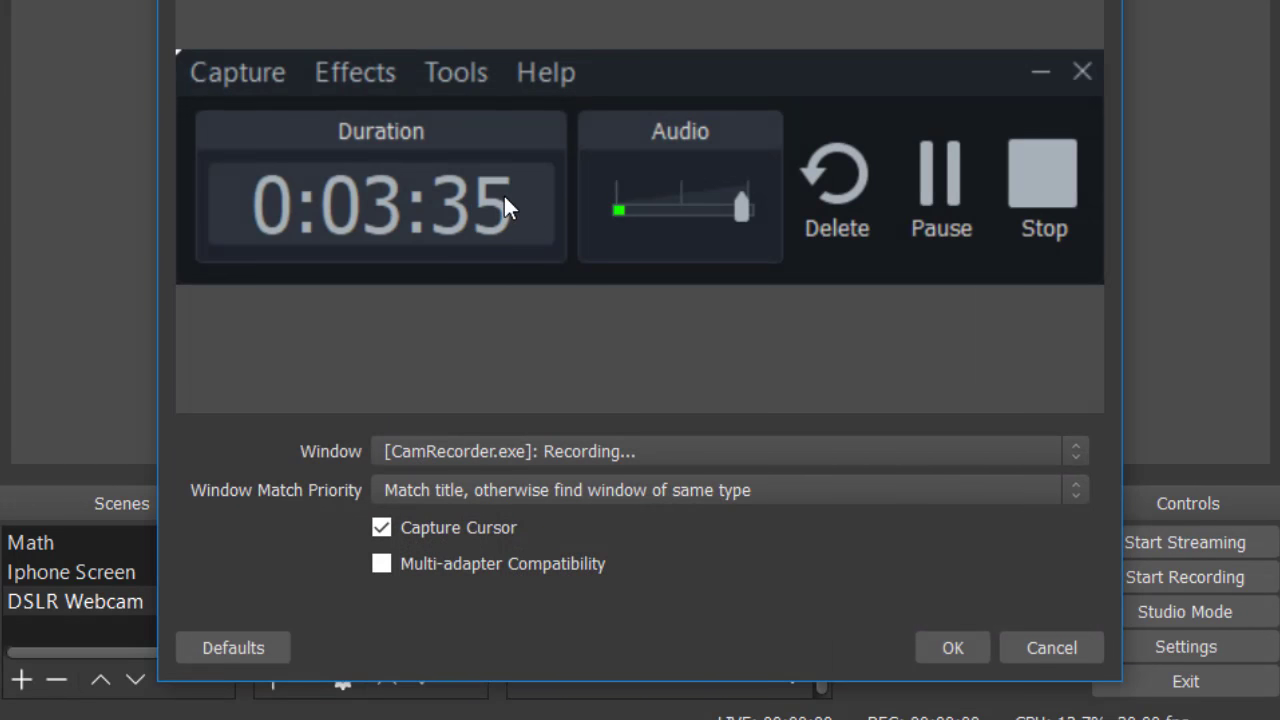
Set the source to capture EOS Utility's Remote Live View window and accept its properties
left_click(513, 451)
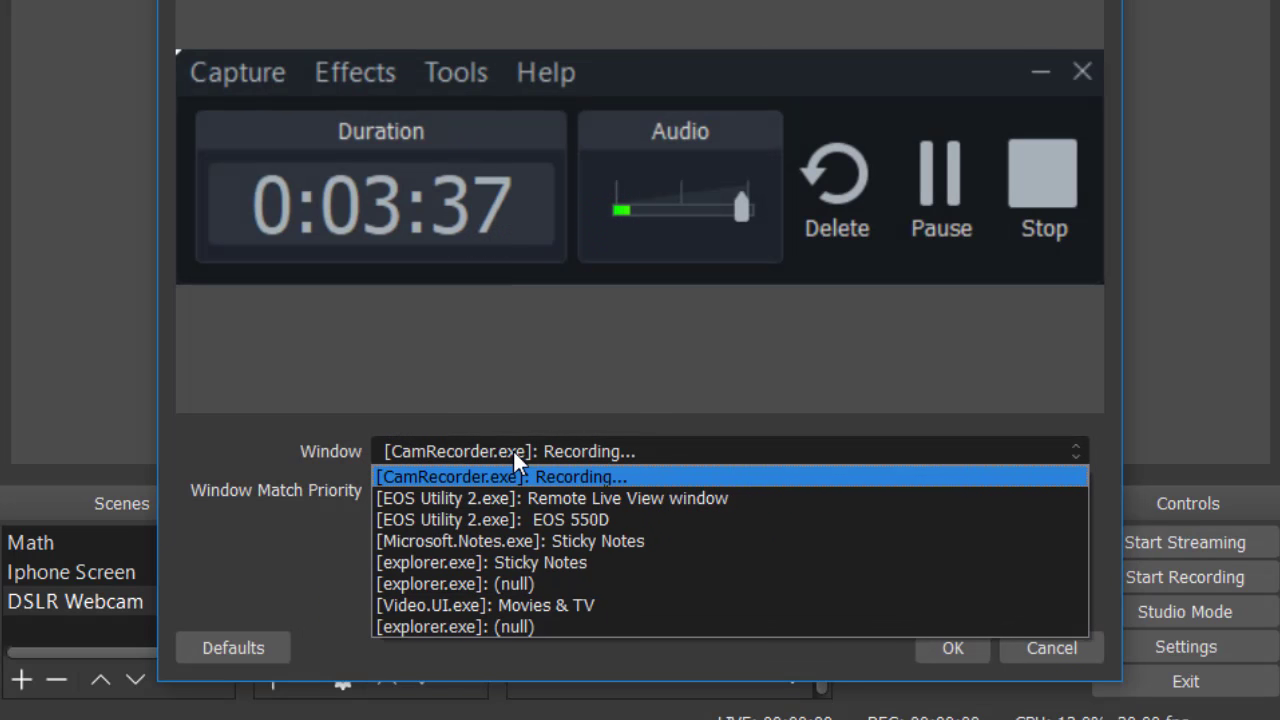
left_click(561, 518)
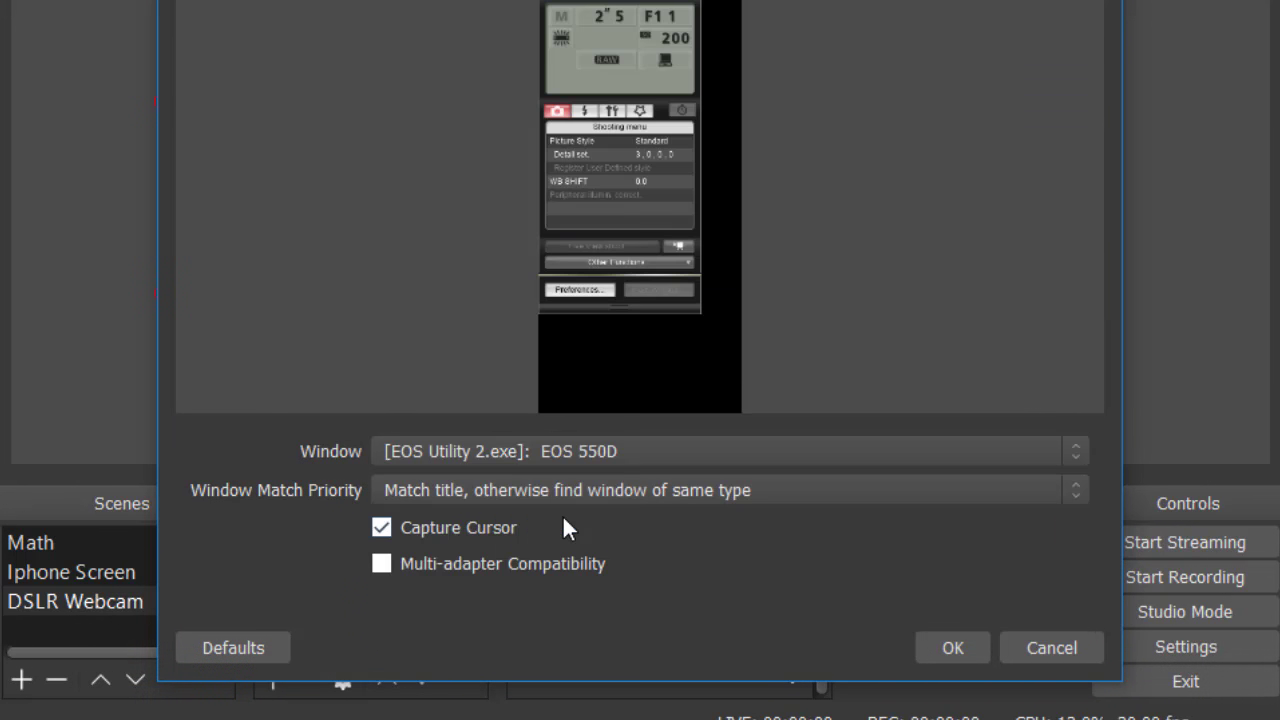
left_click(462, 449)
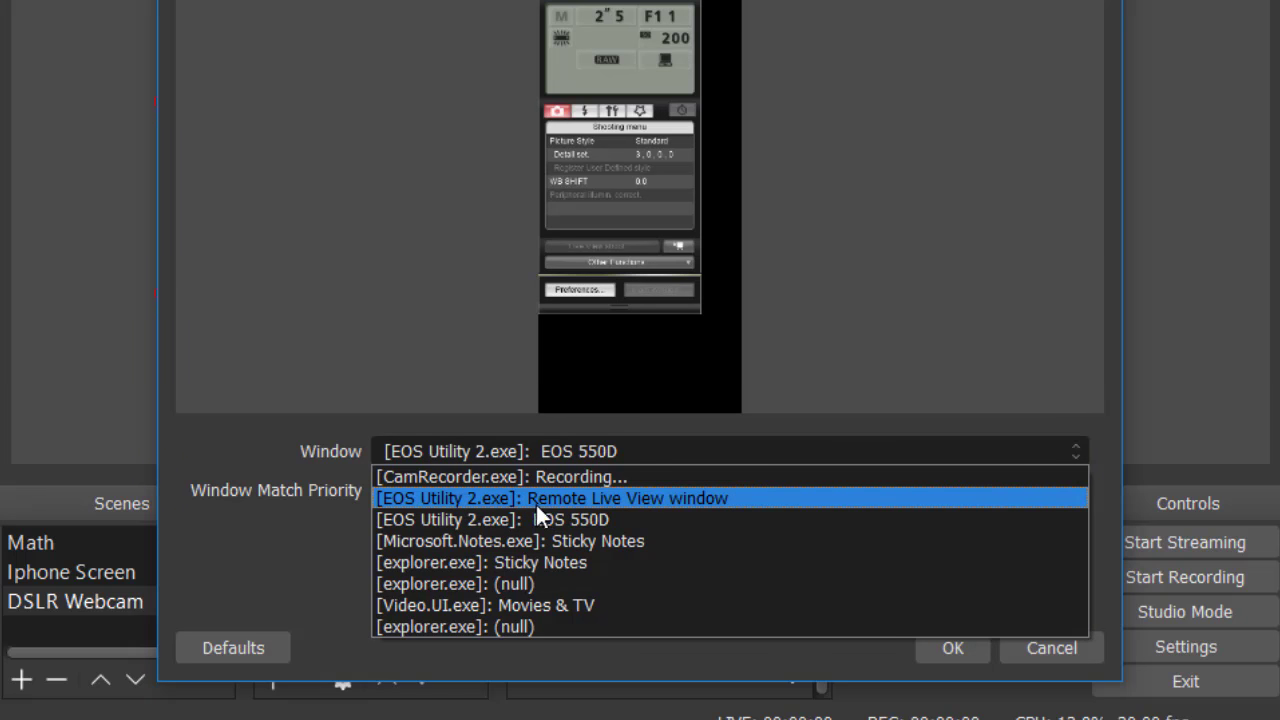
left_click(653, 499)
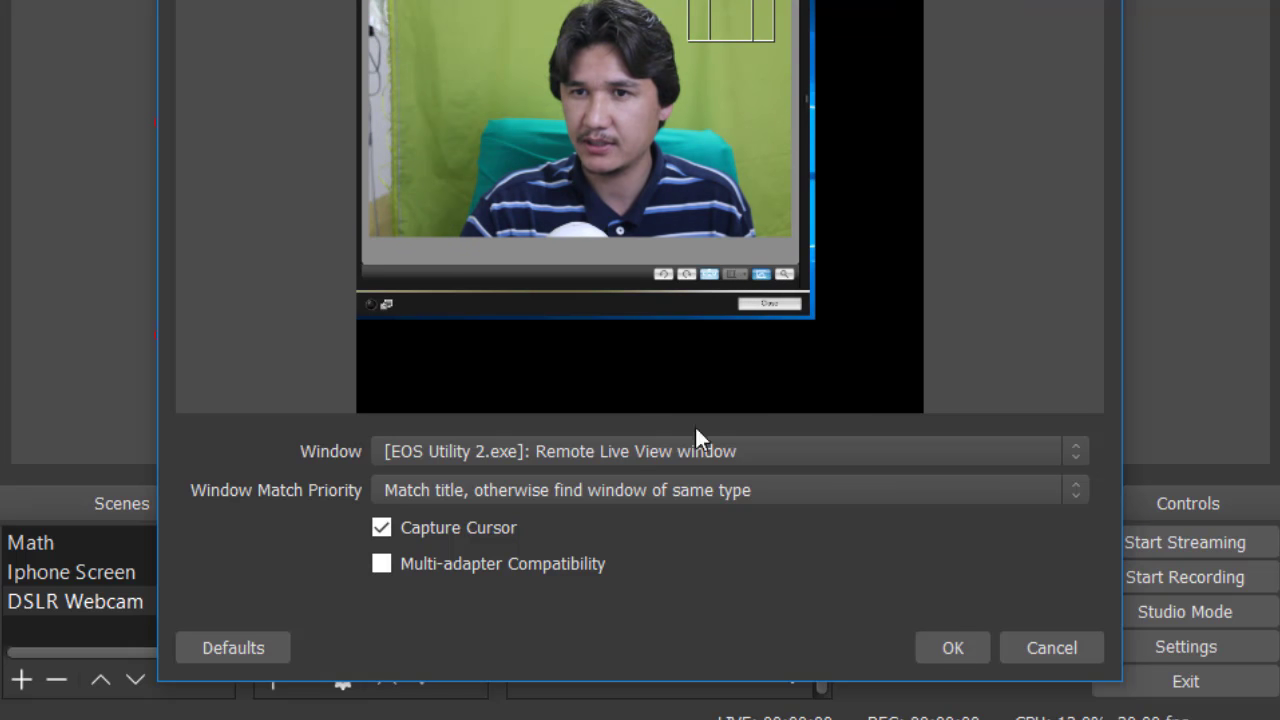
left_click(952, 647)
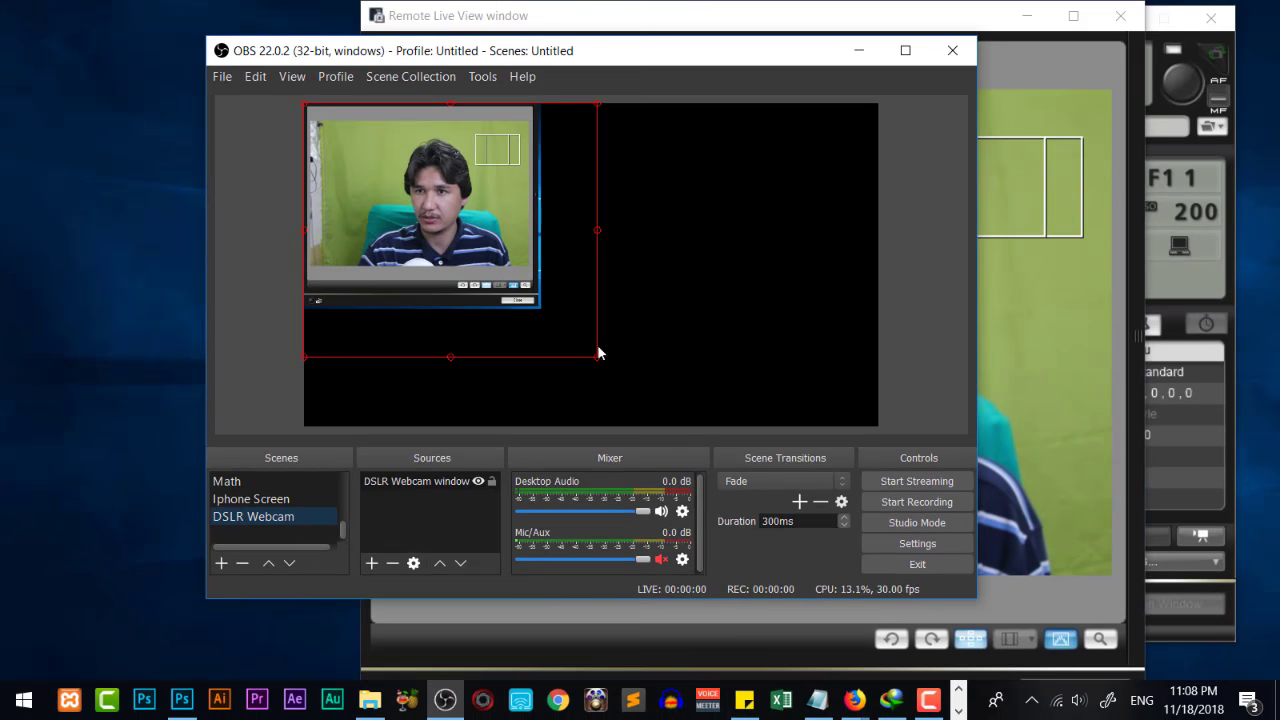
Crop the DSLR Webcam window source down to the camera picture, removing the live view window's borders and controls, and enlarge it on the canvas
left_click_drag(580, 347, 706, 385)
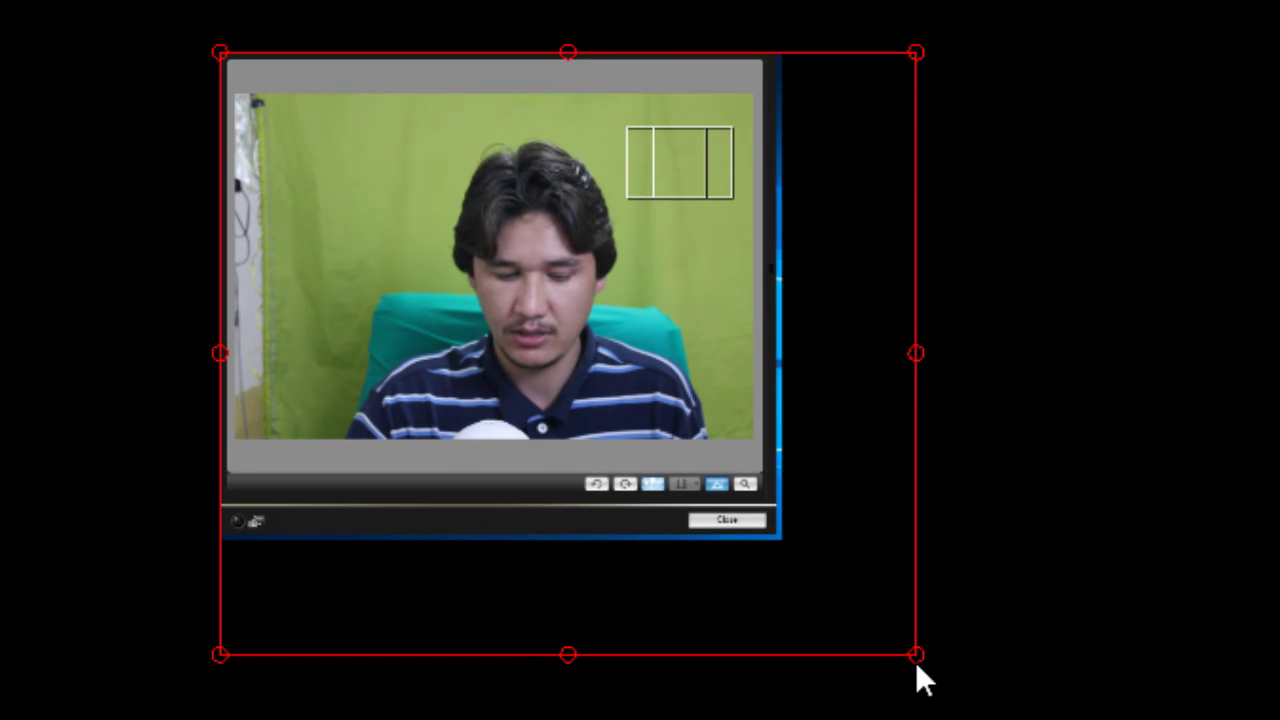
left_click_drag(915, 661, 754, 476)
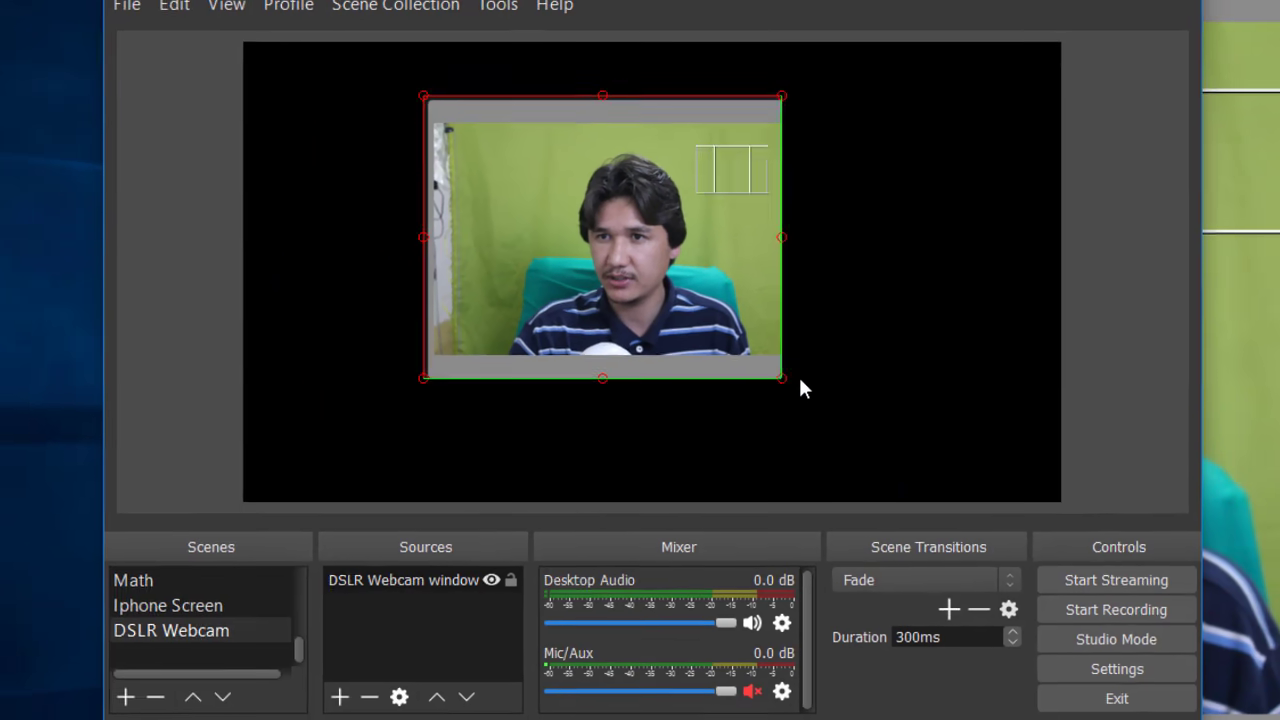
left_click_drag(800, 380, 938, 500)
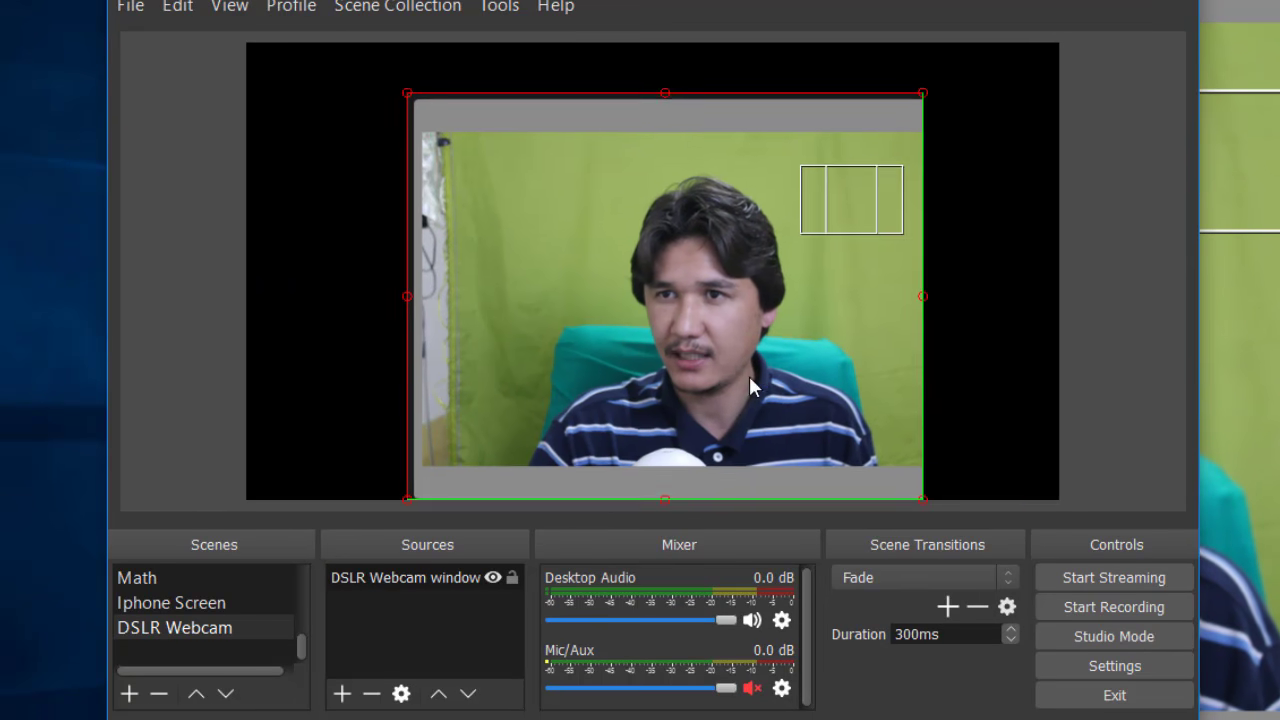
left_click_drag(749, 376, 705, 364)
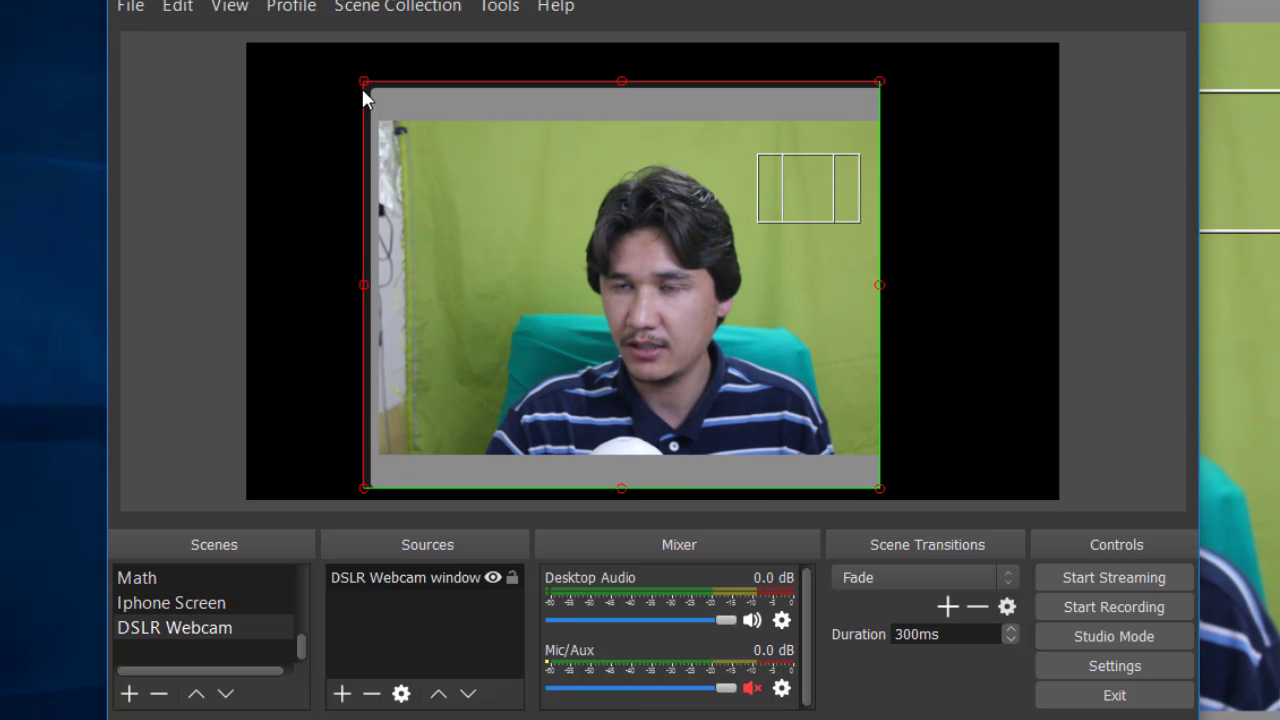
left_click_drag(364, 88, 423, 127)
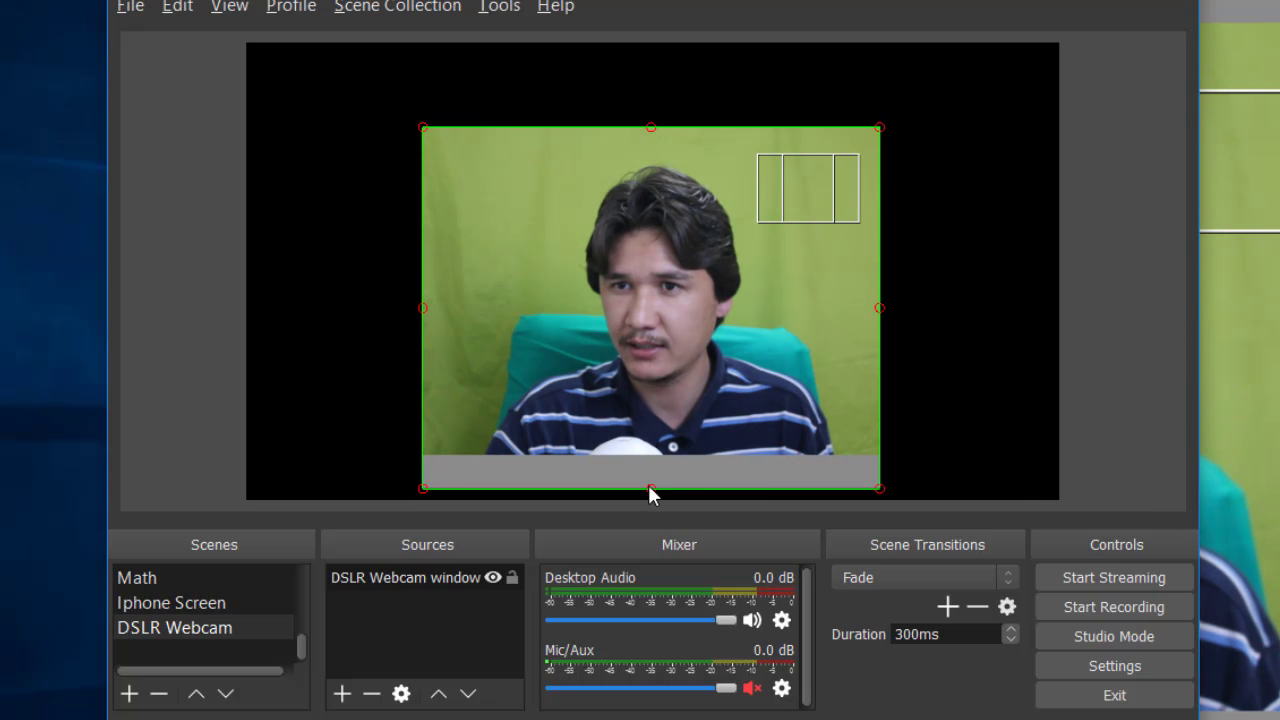
left_click_drag(650, 490, 658, 447)
left_click_drag(424, 128, 449, 131)
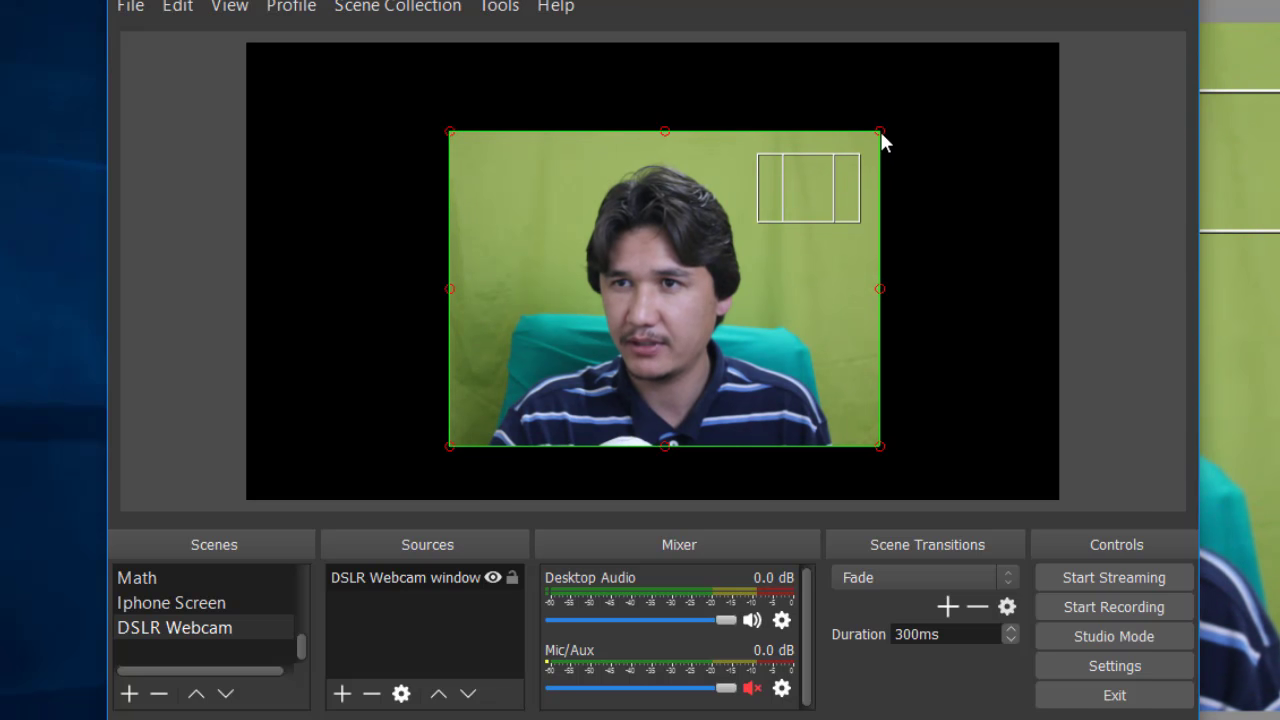
Resize the cropped camera source to span the full canvas width and shift it vertically to frame the face
left_click_drag(874, 140, 716, 266)
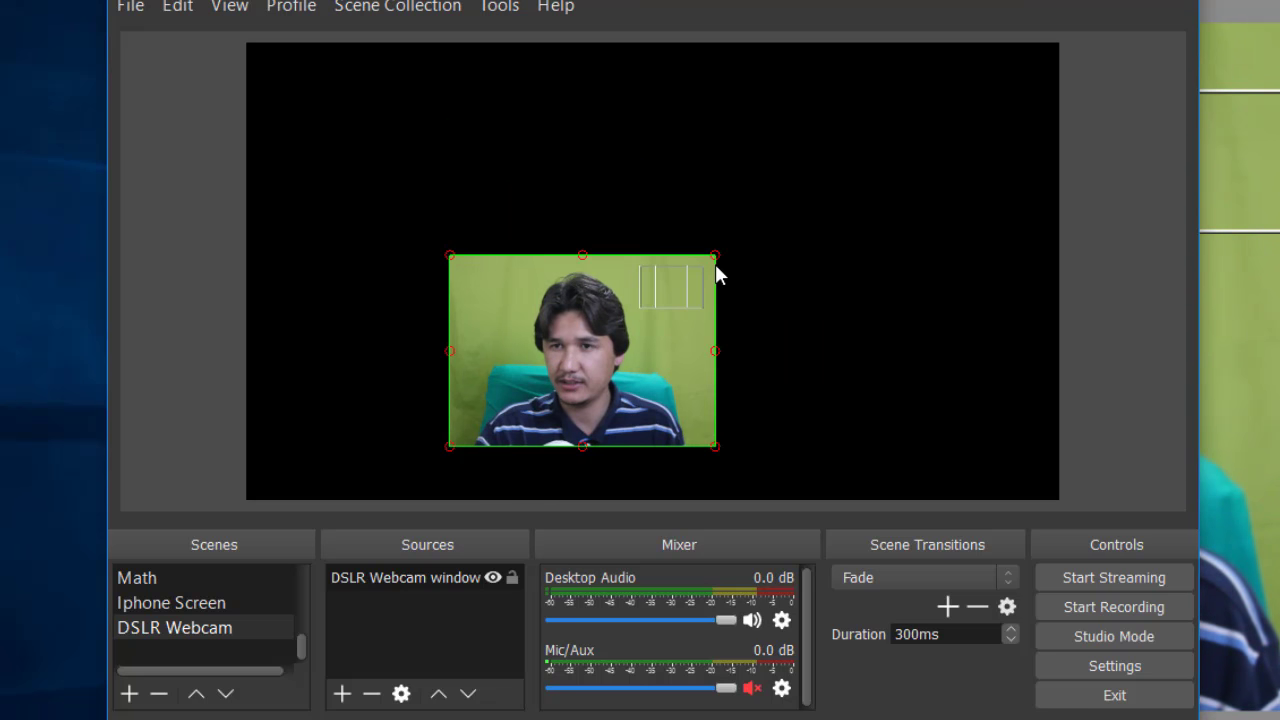
left_click_drag(697, 349, 914, 378)
left_click_drag(791, 314, 259, 122)
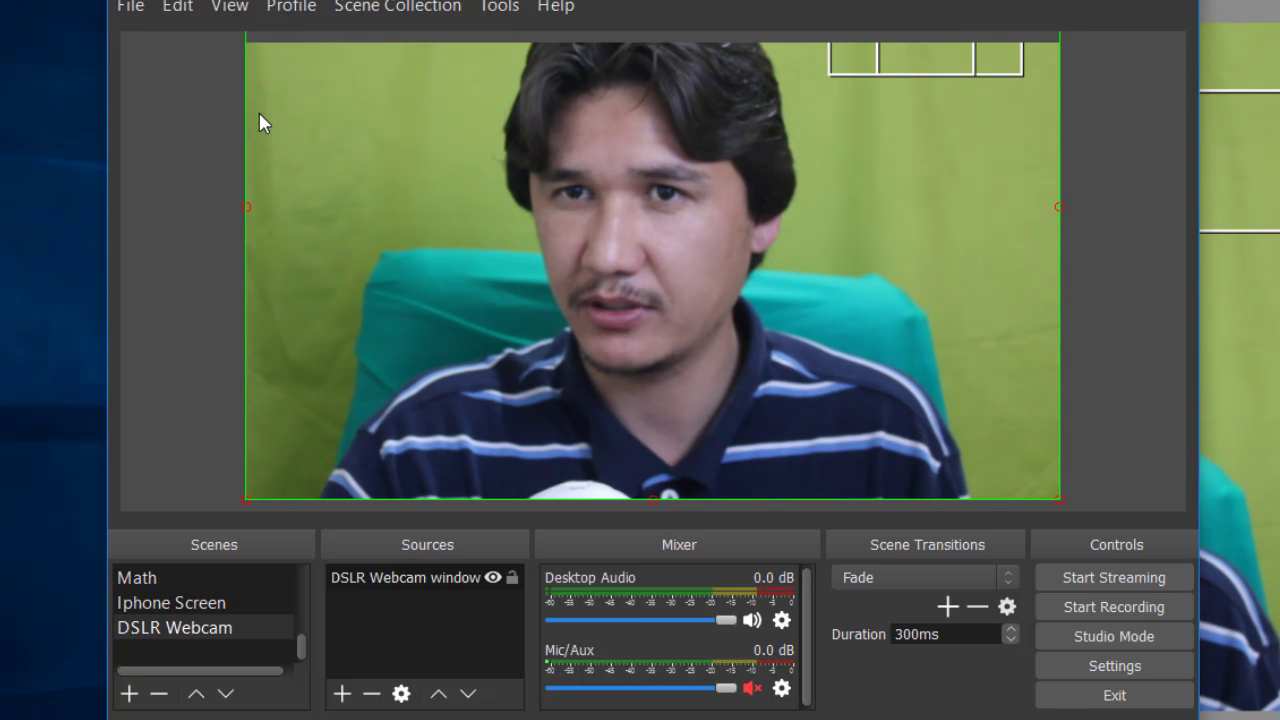
left_click_drag(780, 234, 808, 321)
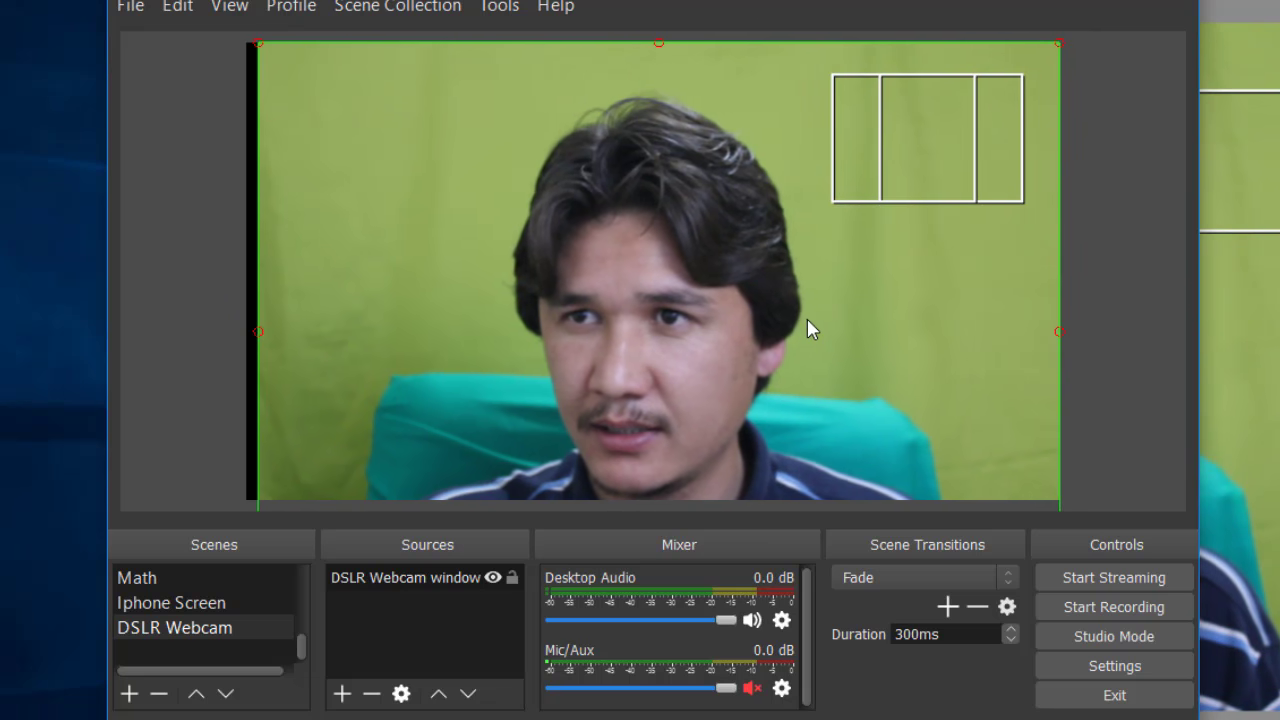
mouse_move(257, 43)
left_mouse_down()
mouse_move(237, 29)
mouse_move(245, 44)
left_mouse_up()
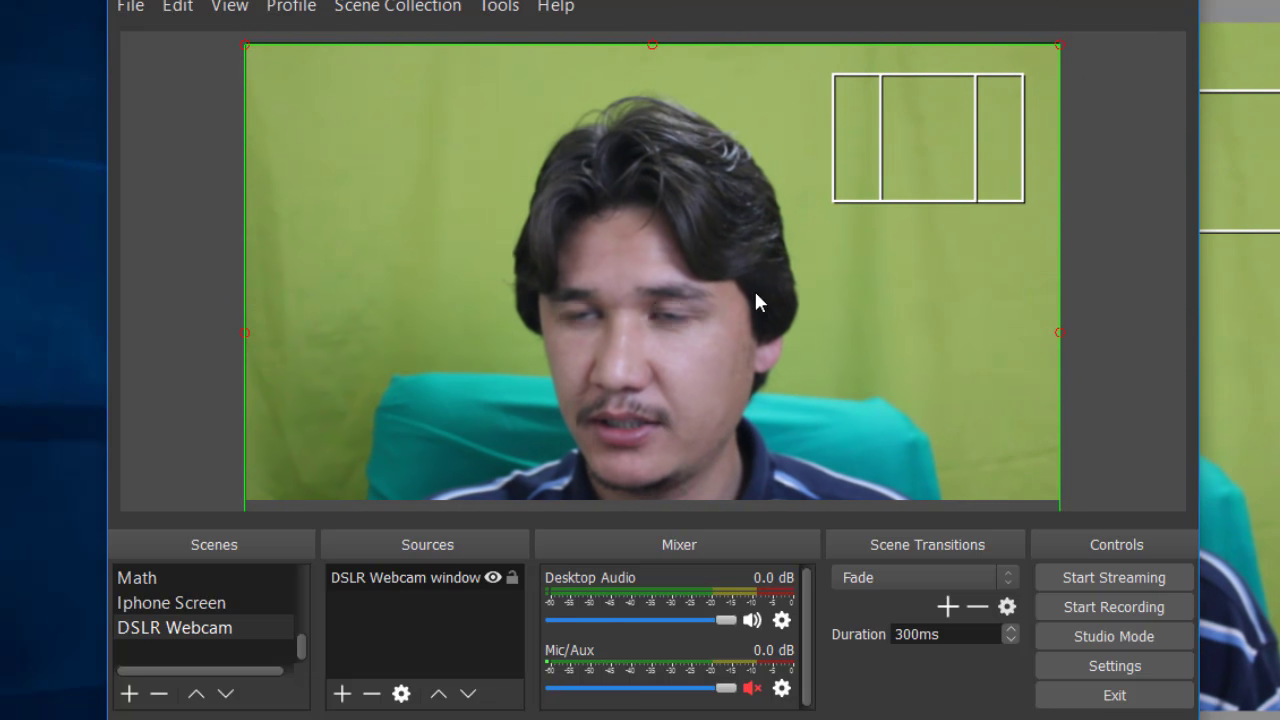
left_click_drag(720, 274, 710, 255)
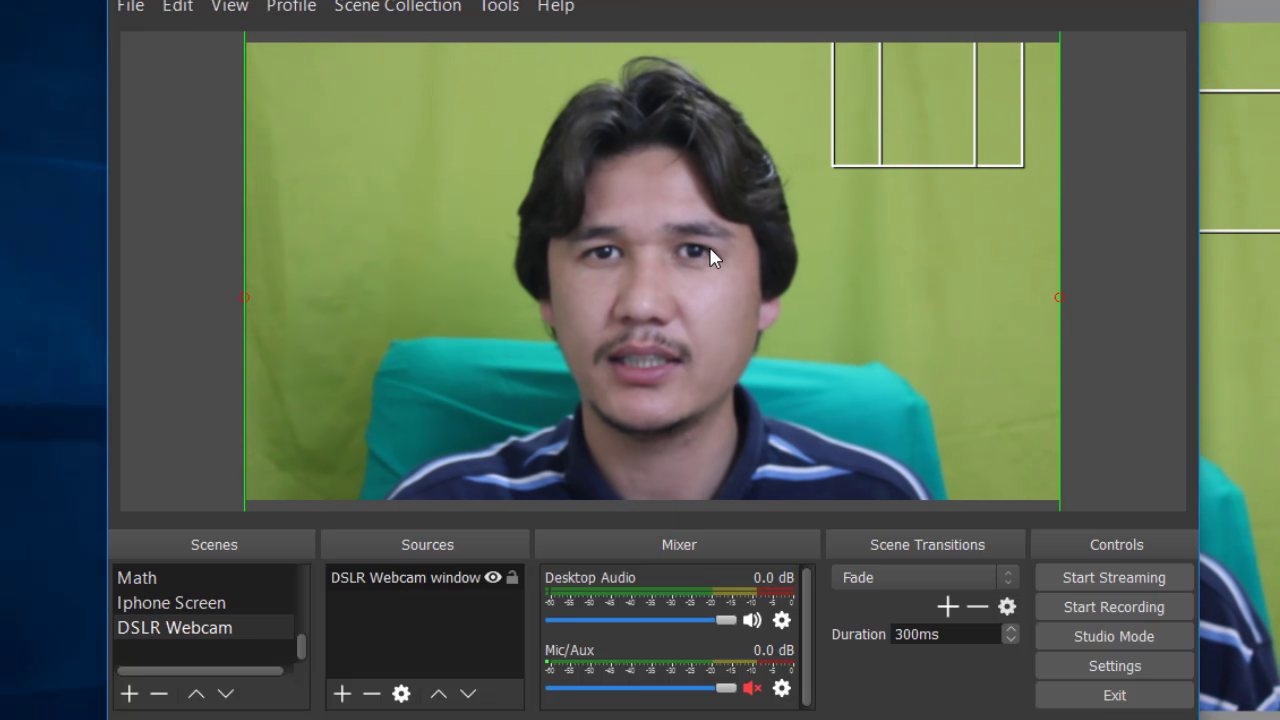
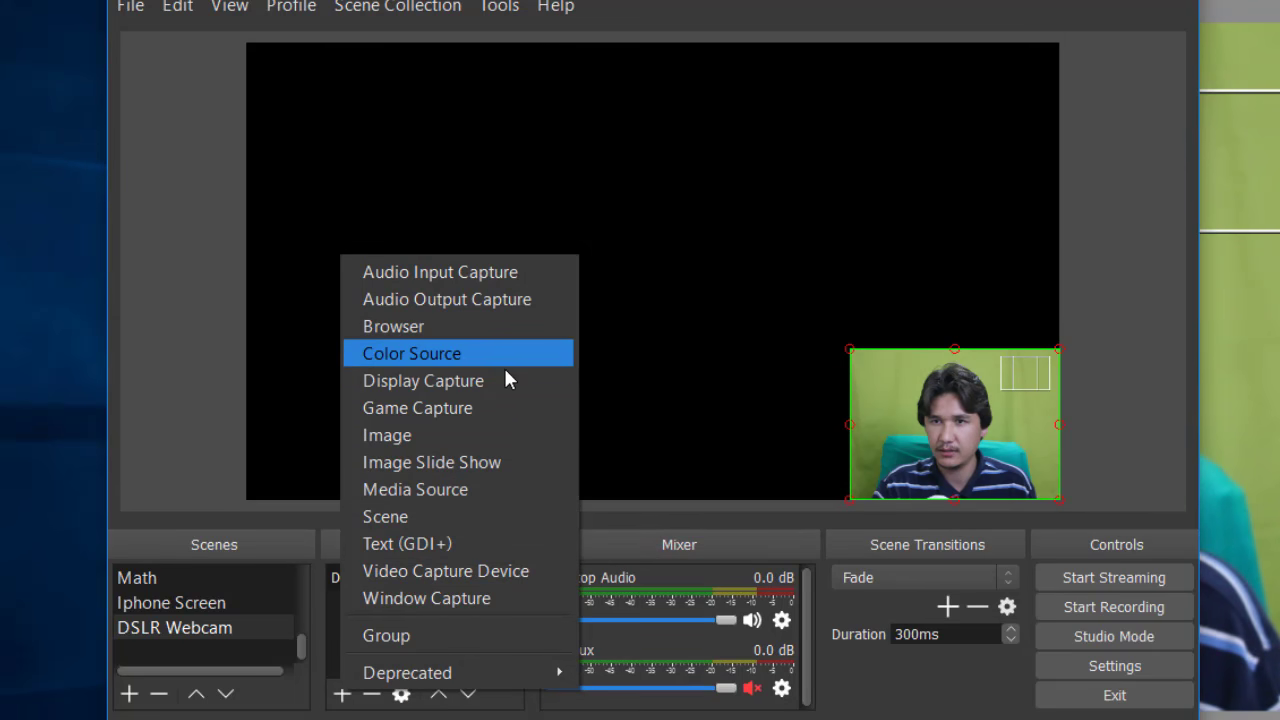
Add a Display Capture source named "Monitor" for Display 0: 1600x900 and enlarge it to fill the canvas
left_click(505, 375)
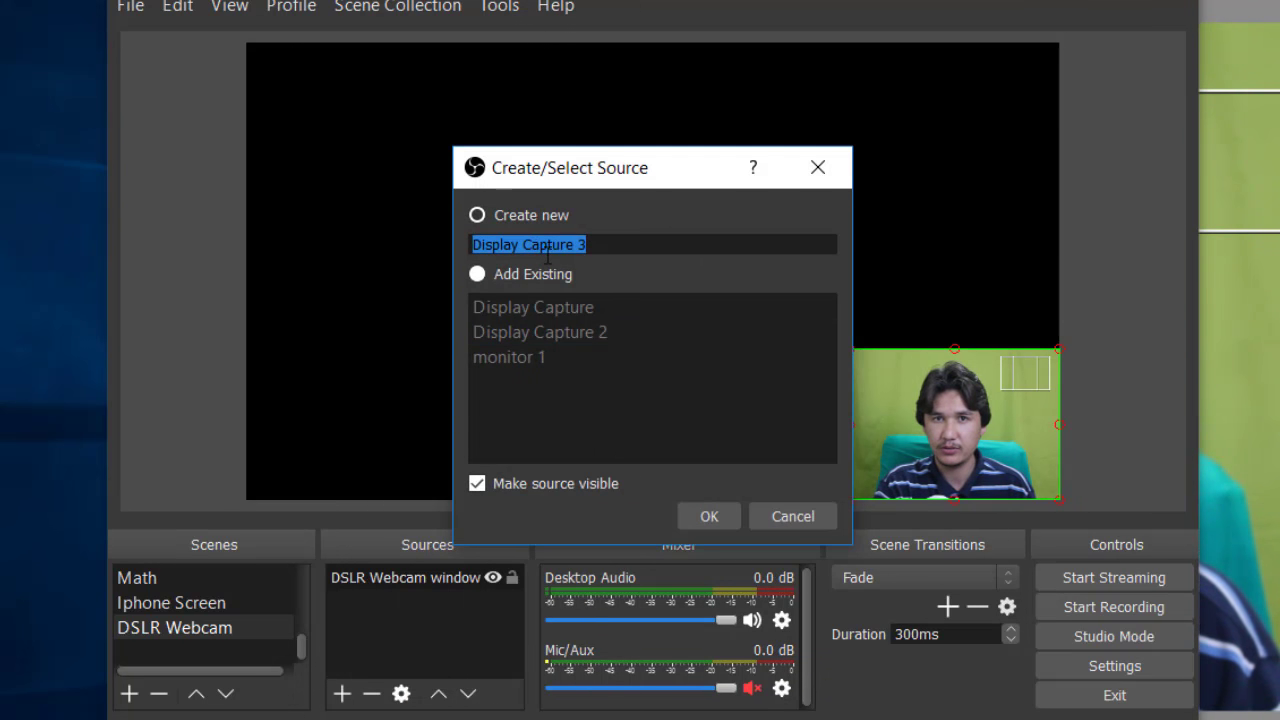
type("S")
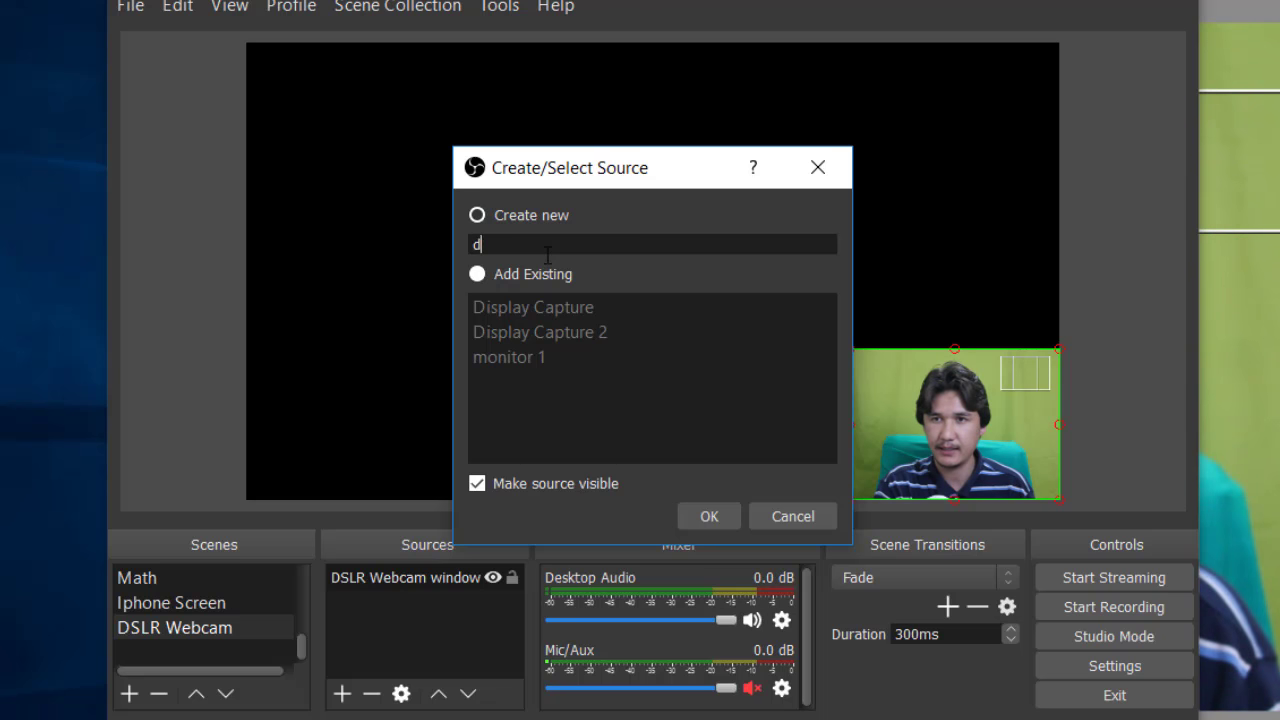
key("BackSpace")
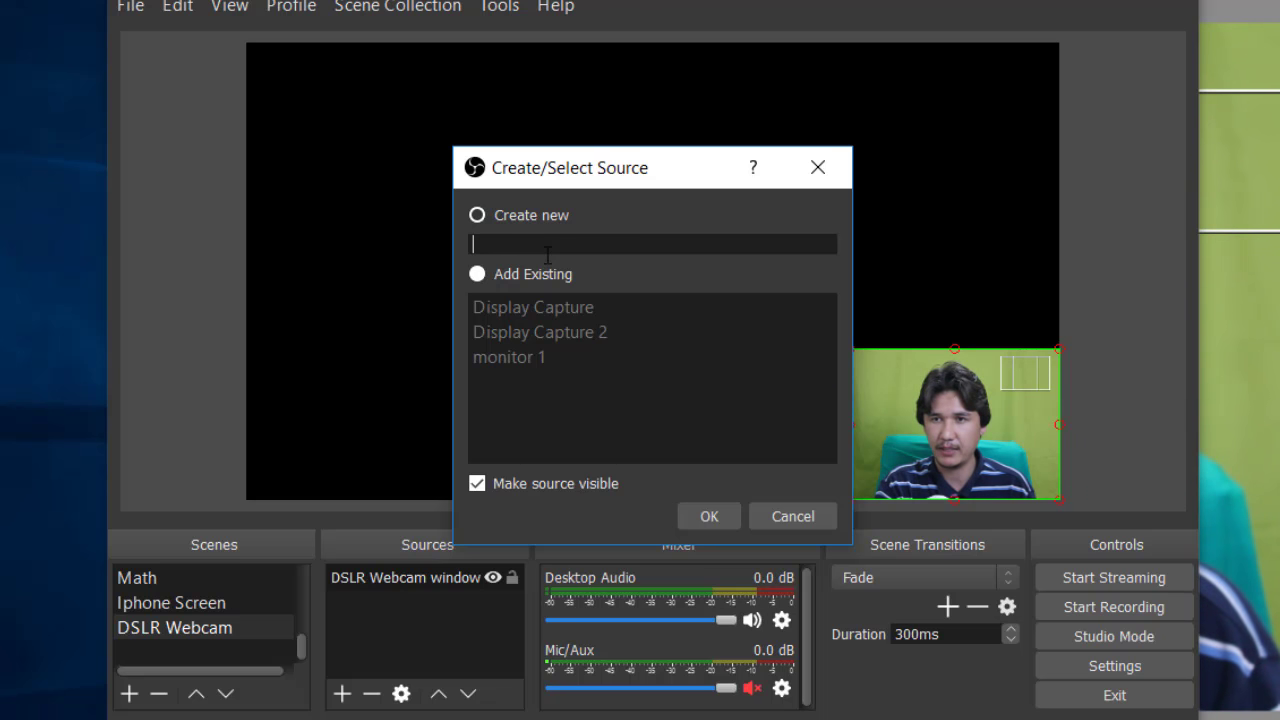
type("Monito")
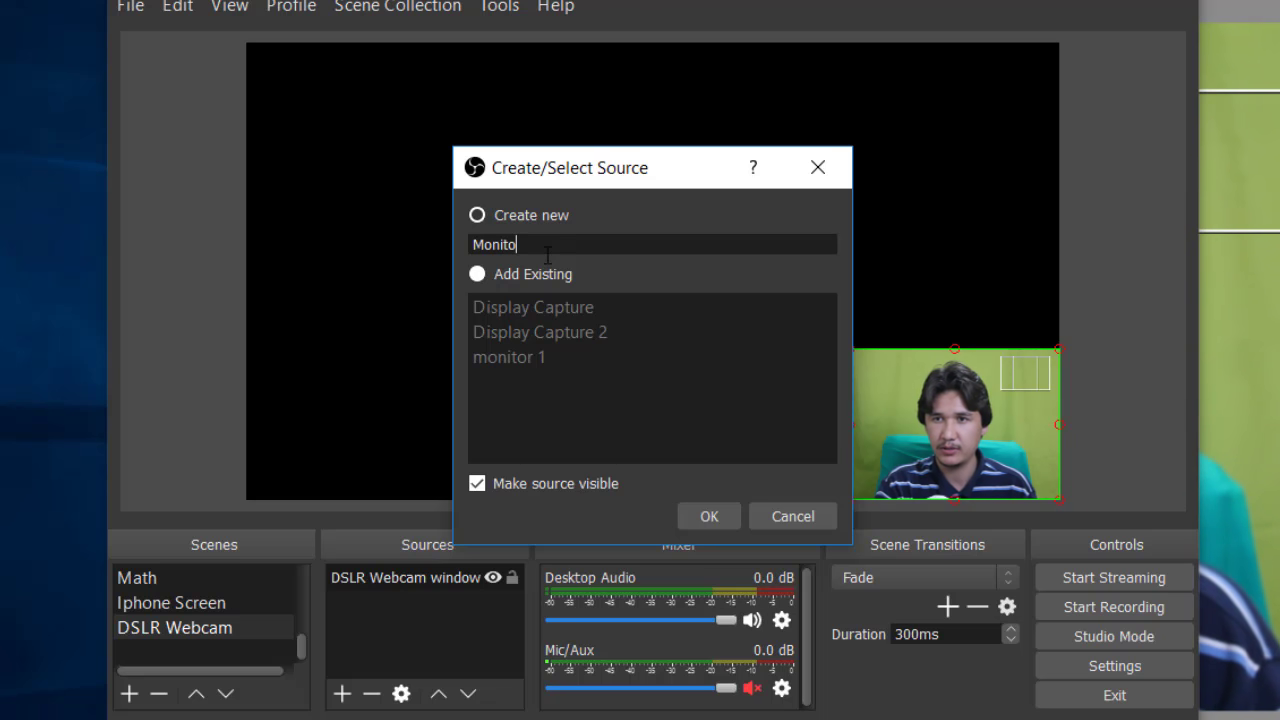
type("r")
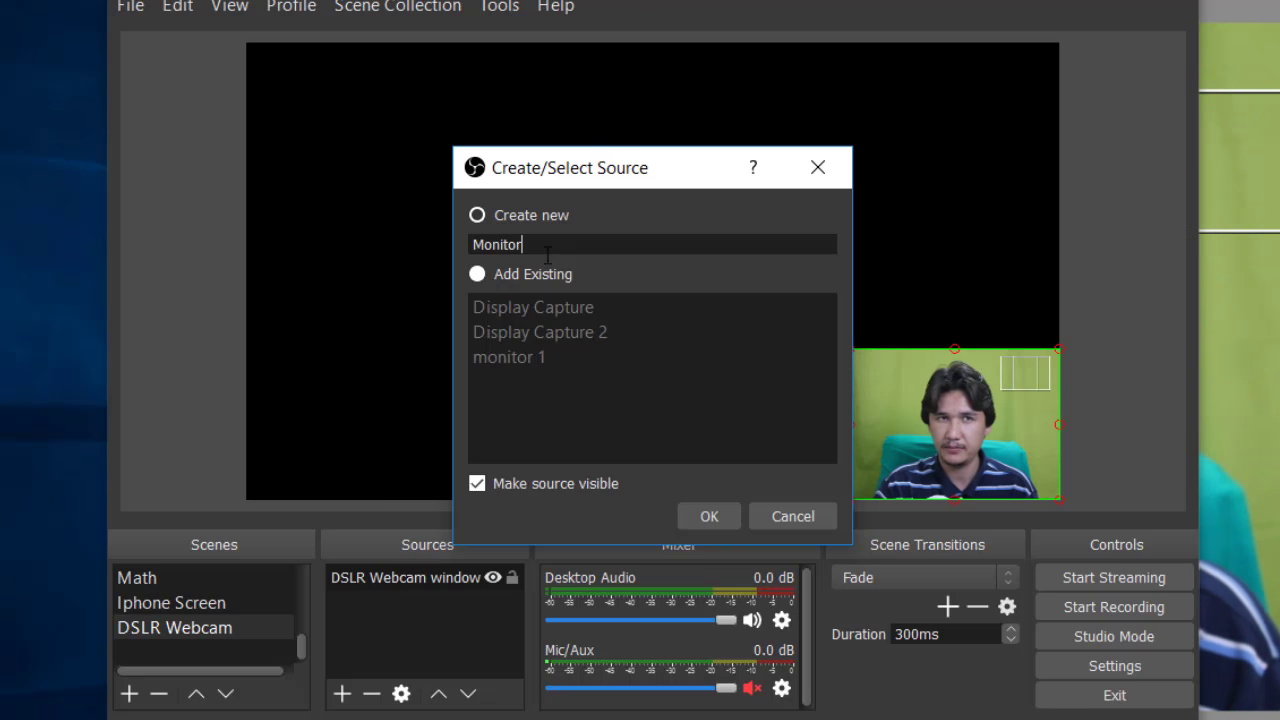
left_click(706, 519)
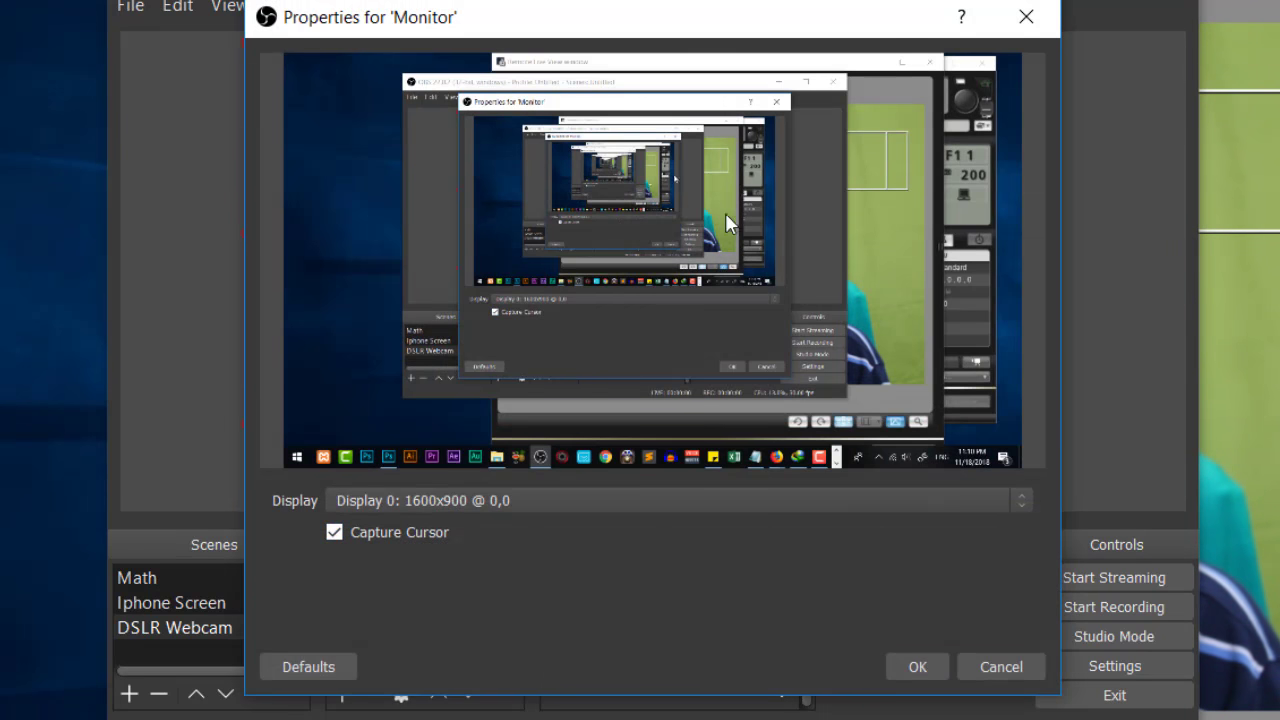
left_click(933, 660)
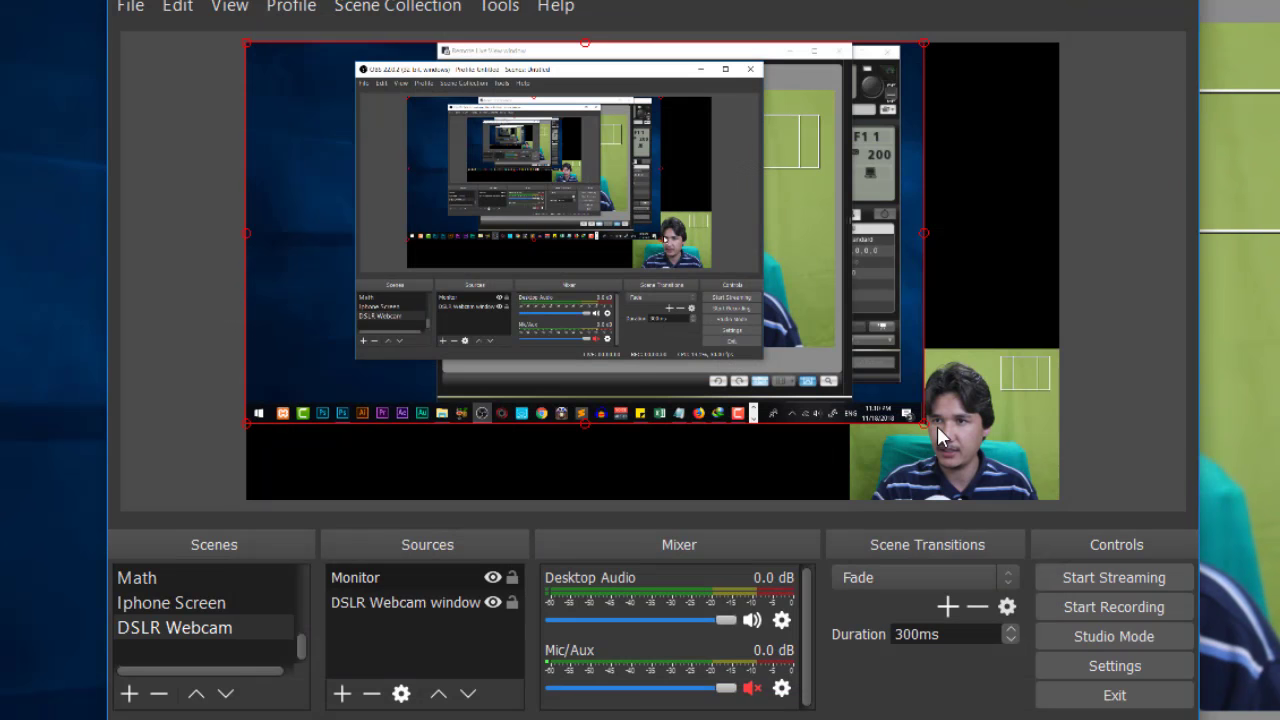
left_click_drag(927, 421, 1034, 497)
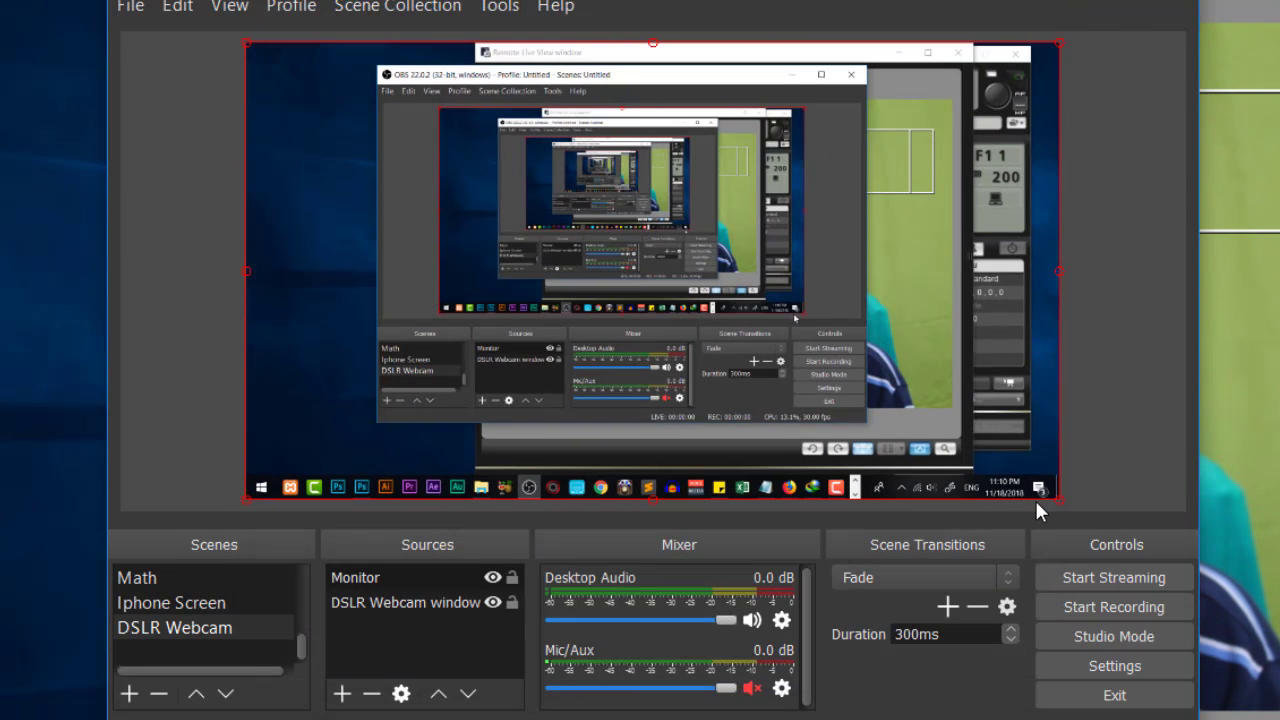
Place the DSLR Webcam window source above Monitor in the source order and shrink the camera overlay in the canvas's lower-right corner
left_click(368, 602)
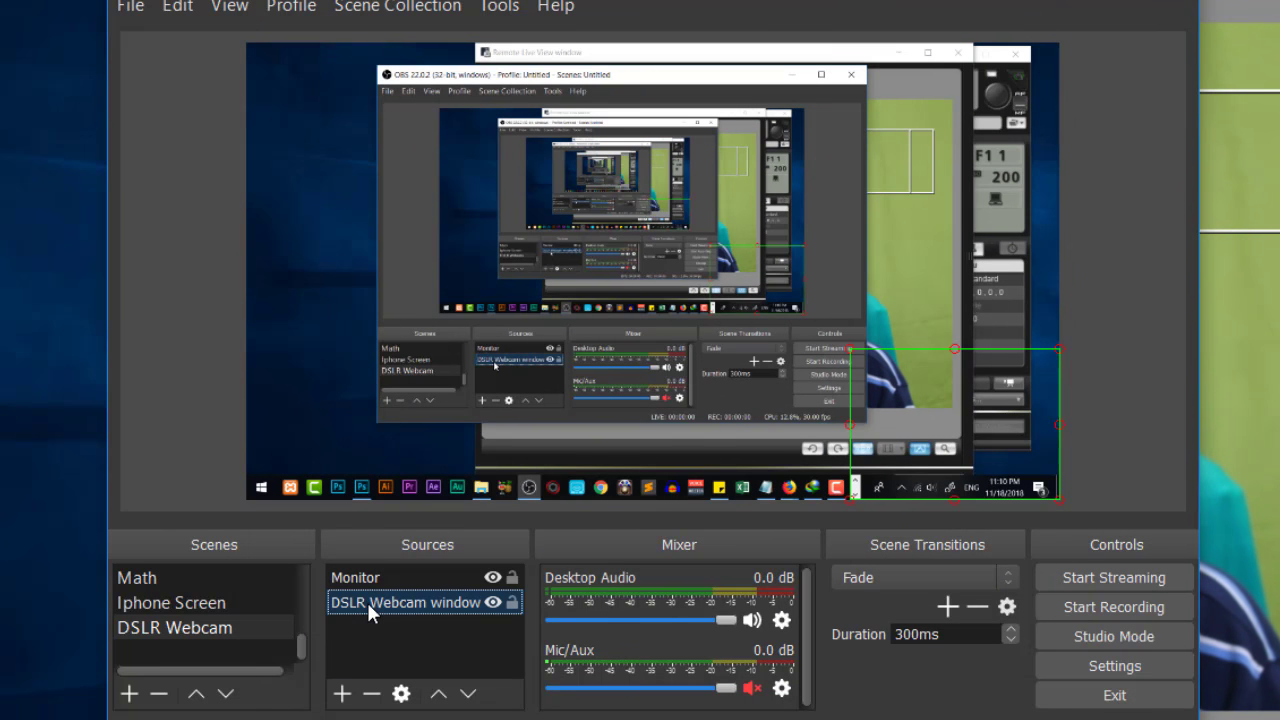
left_click_drag(367, 602, 377, 566)
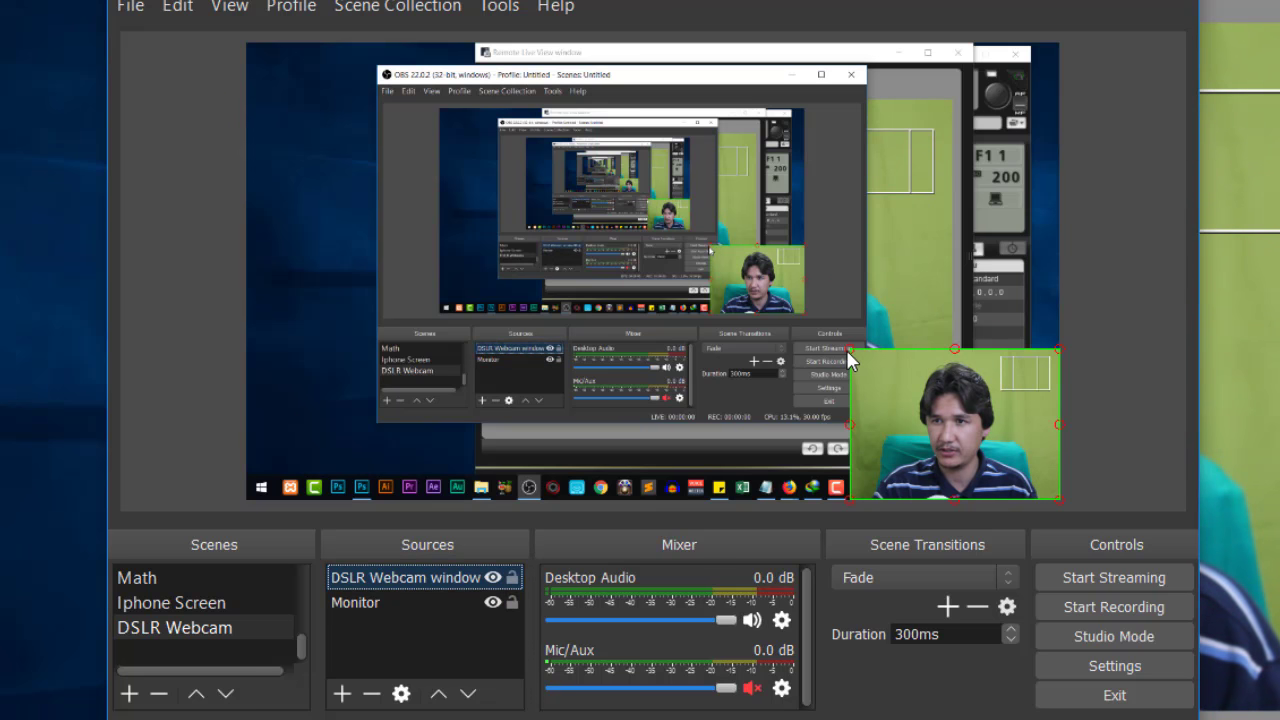
left_click_drag(854, 361, 937, 394)
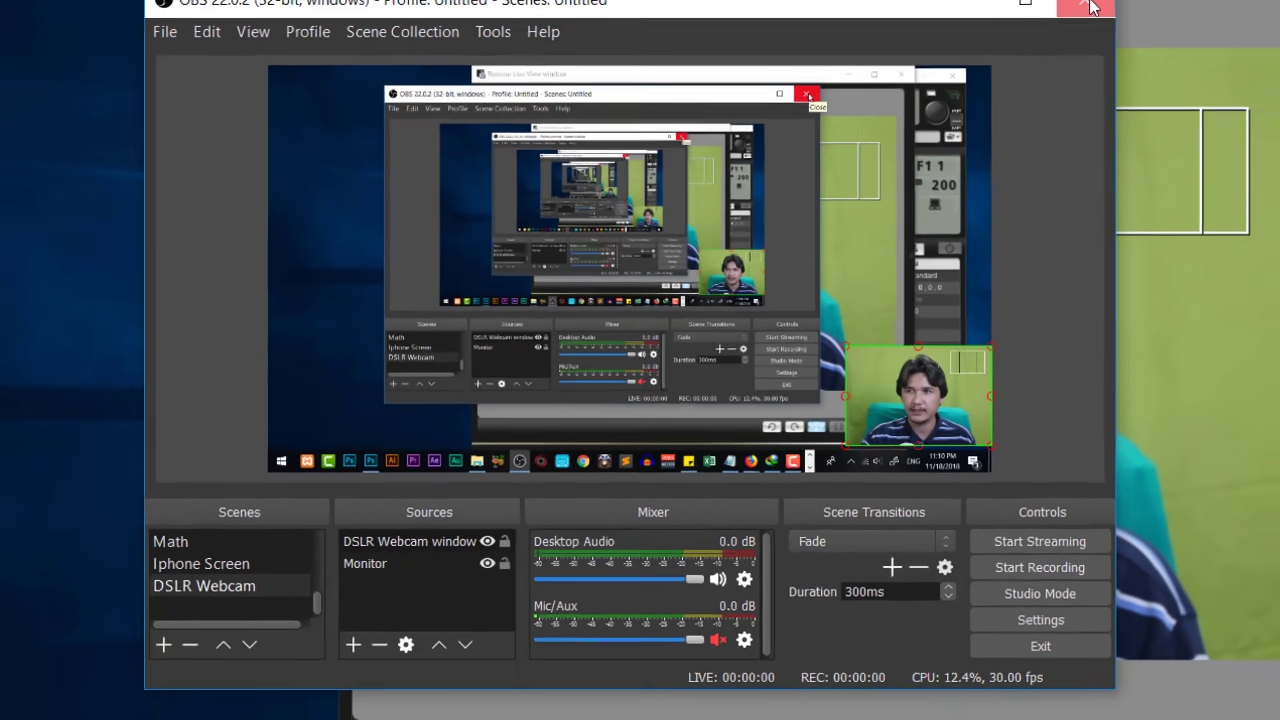
Close OBS Studio, the Remote Live View window and the EOS 550D control window
left_click(1170, 8)
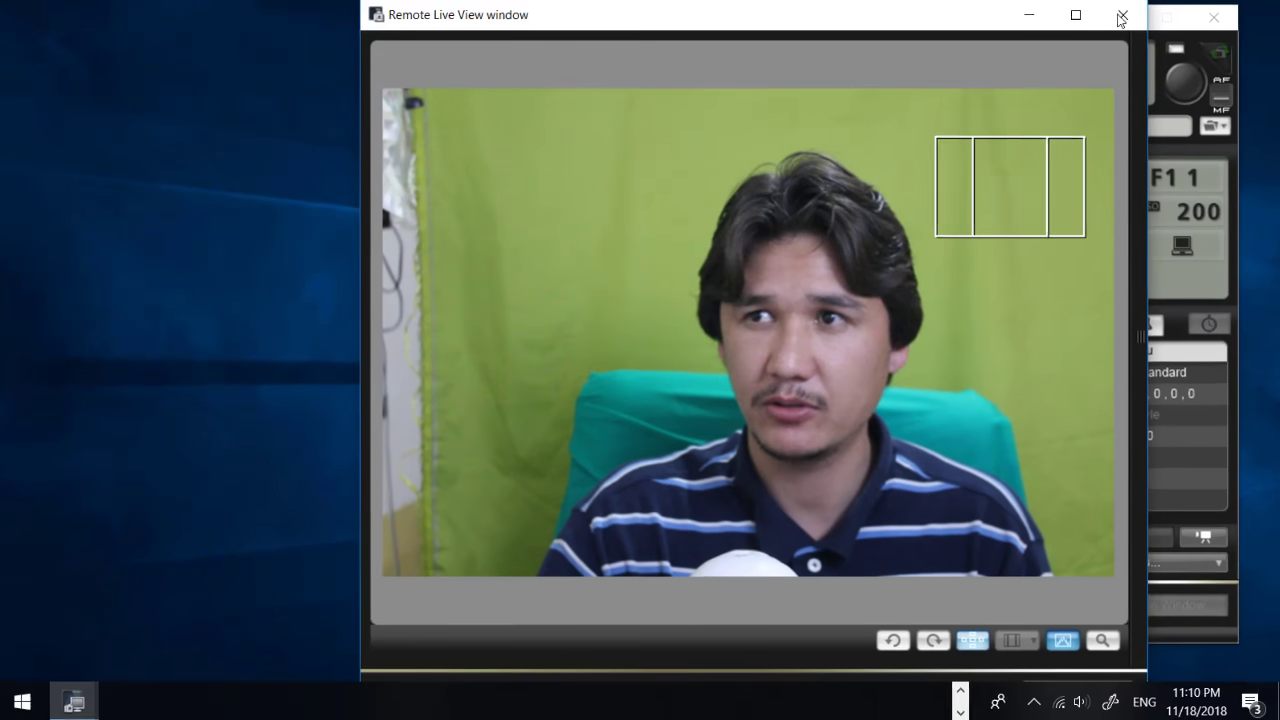
left_click_drag(846, 28, 743, 34)
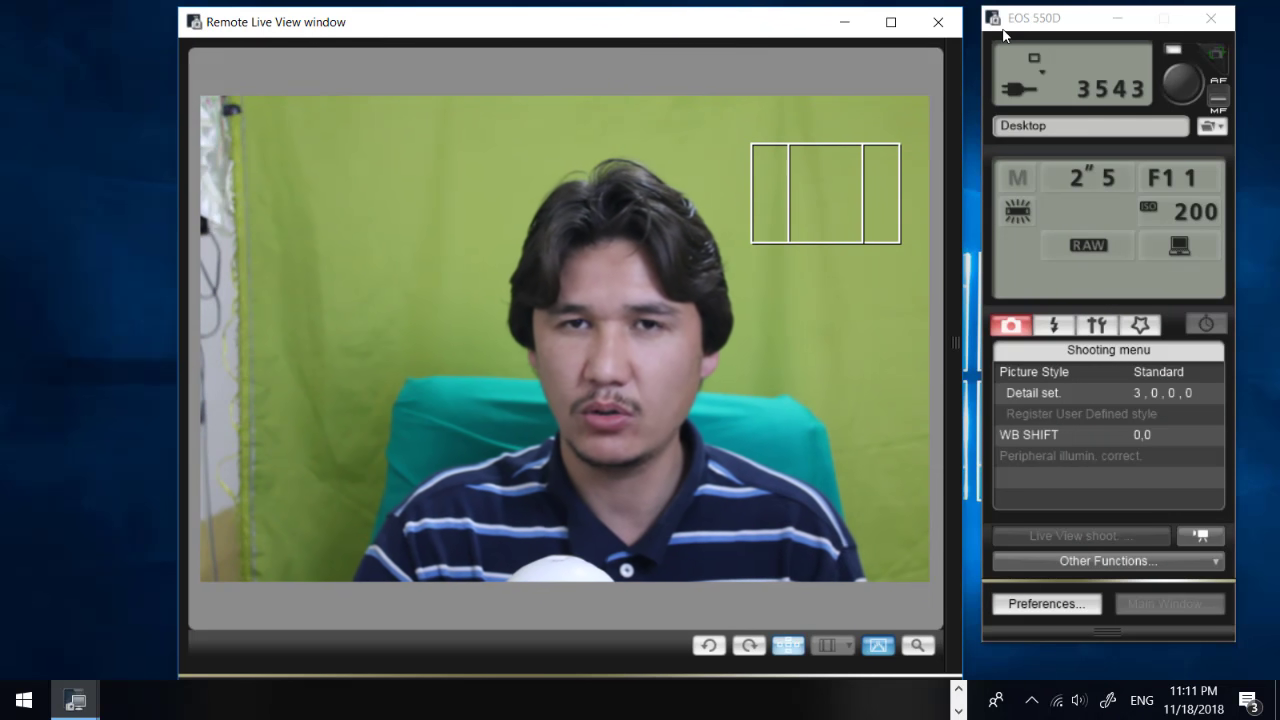
left_click(946, 29)
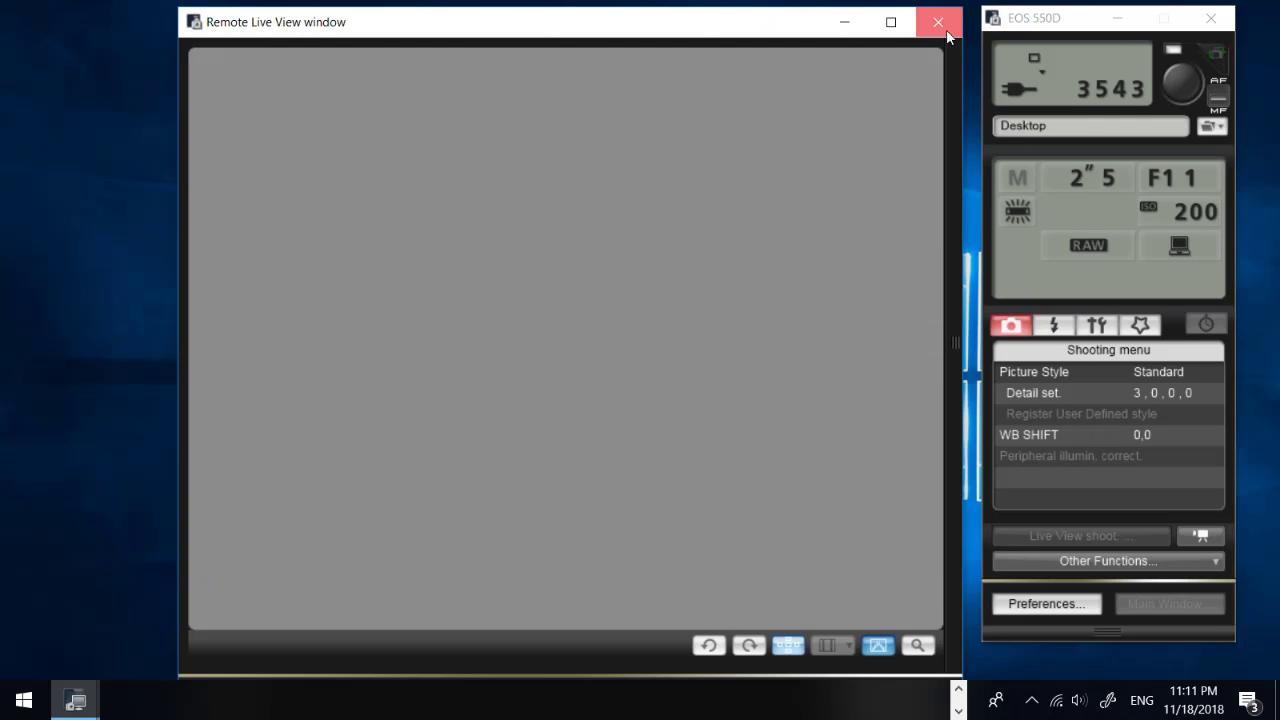
left_click(1184, 20)
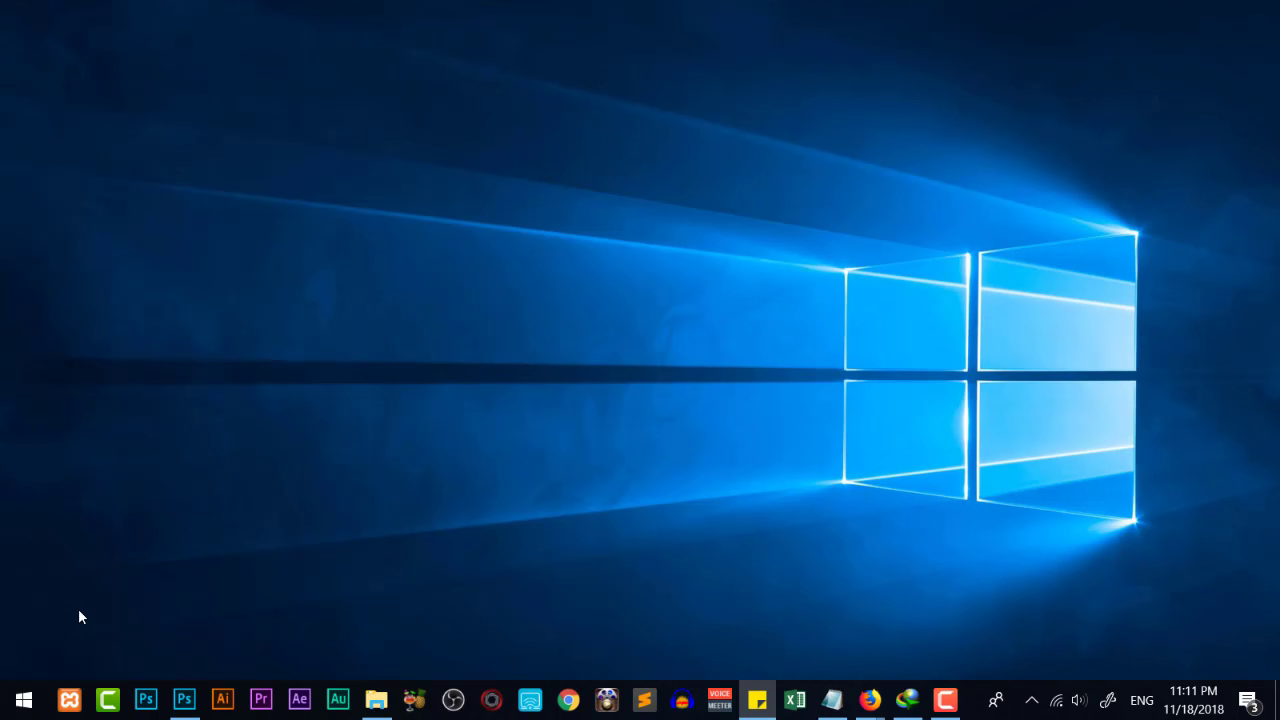
Launch SparkoCam from the recently added programs and reposition its window on the desktop
left_click(22, 700)
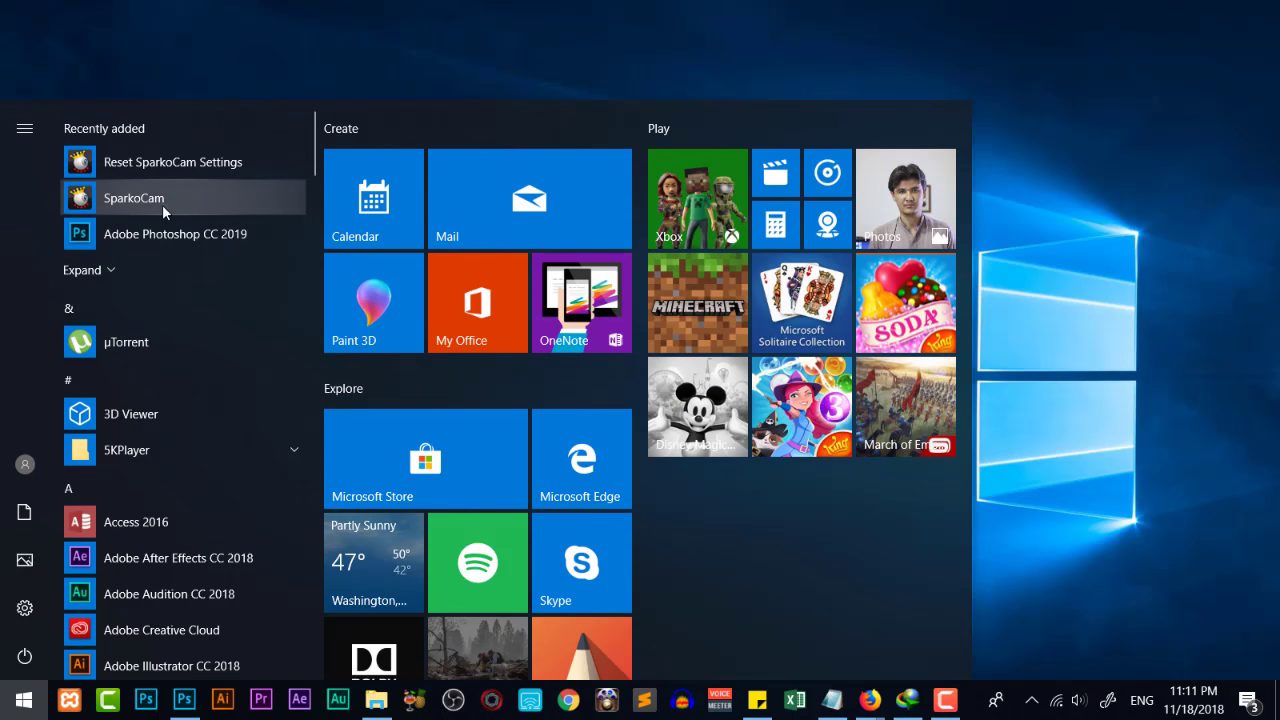
left_click(118, 203)
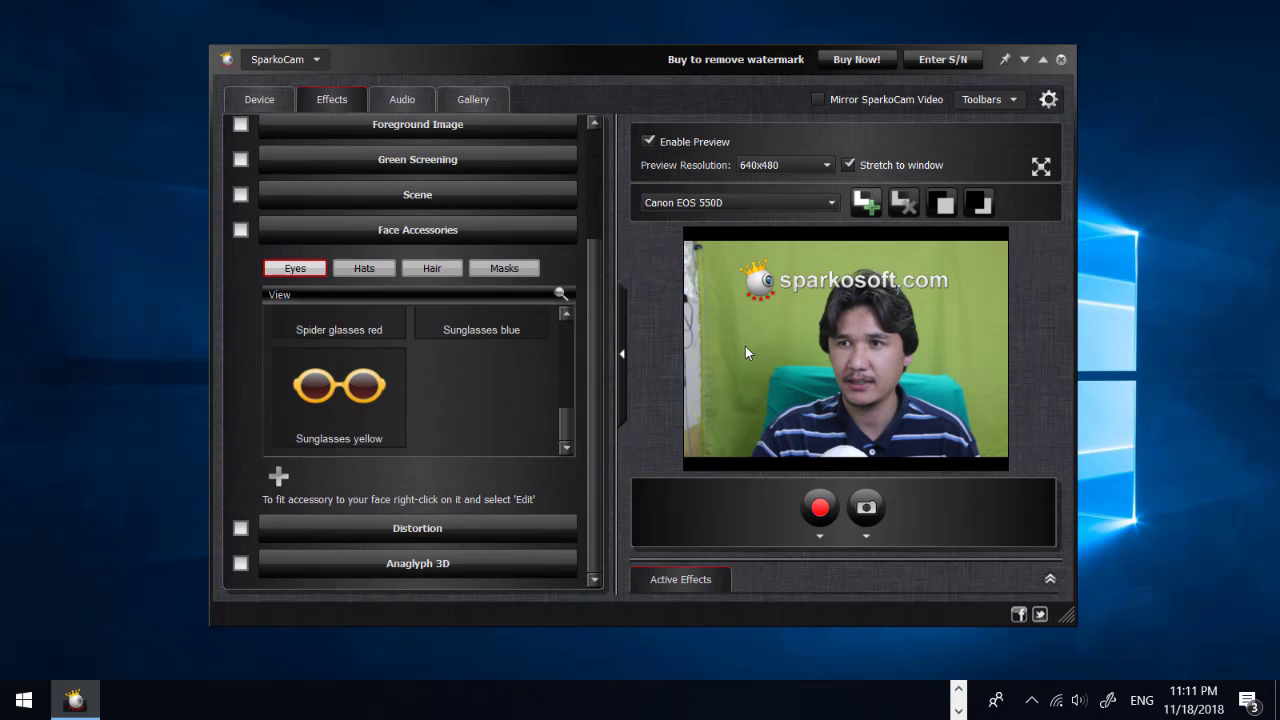
left_click_drag(535, 60, 474, 61)
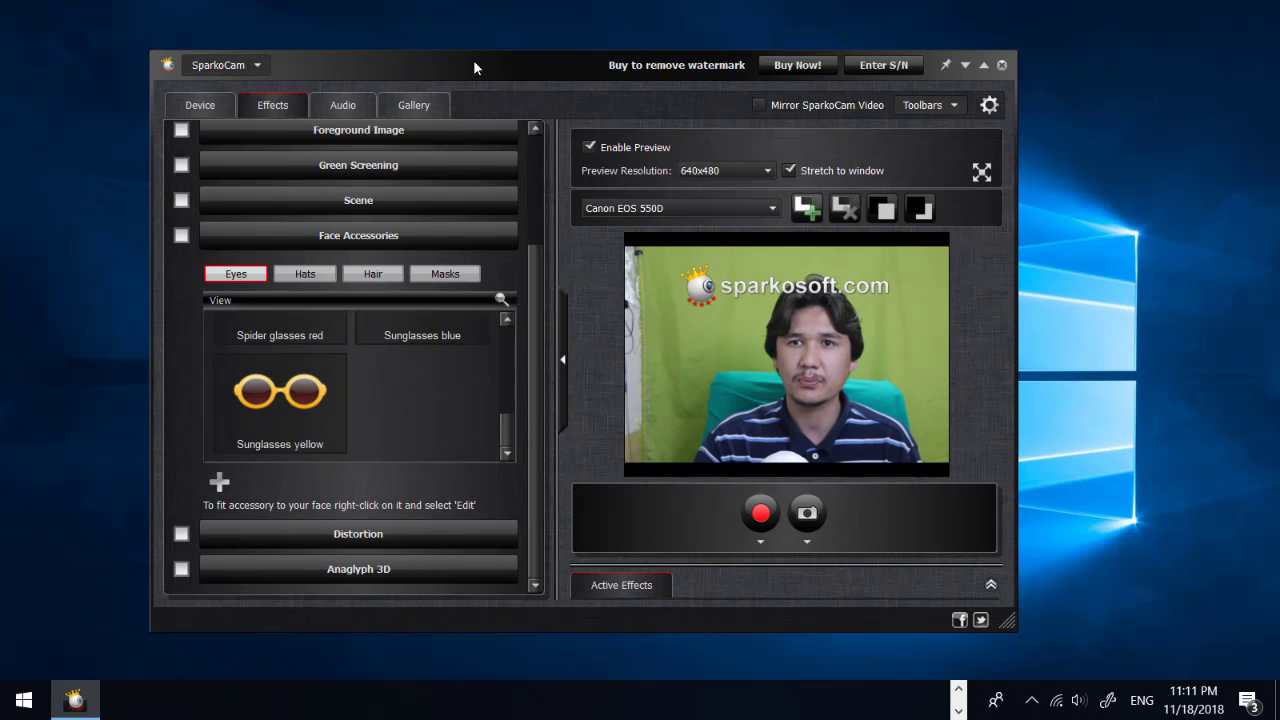
Check the camera choices for the Canon Camera video device and keep Canon EOS 550D selected
scroll(407, 205, "up", 3)
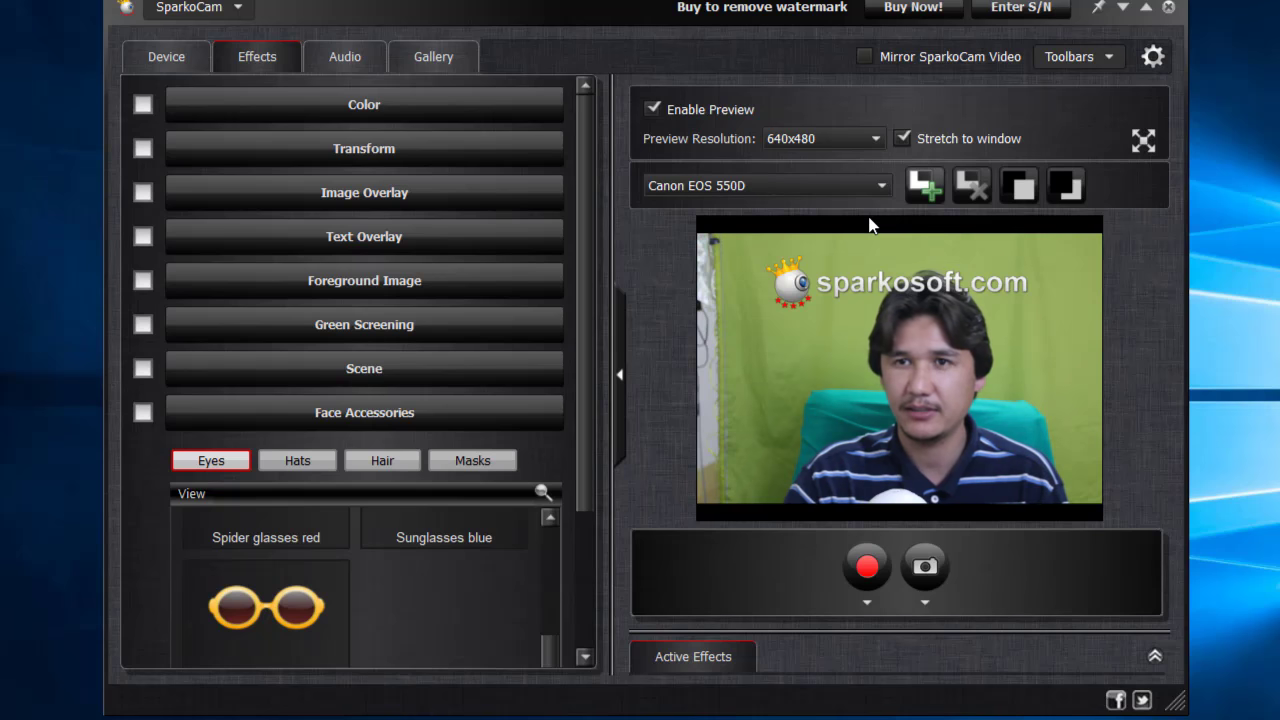
left_click(166, 57)
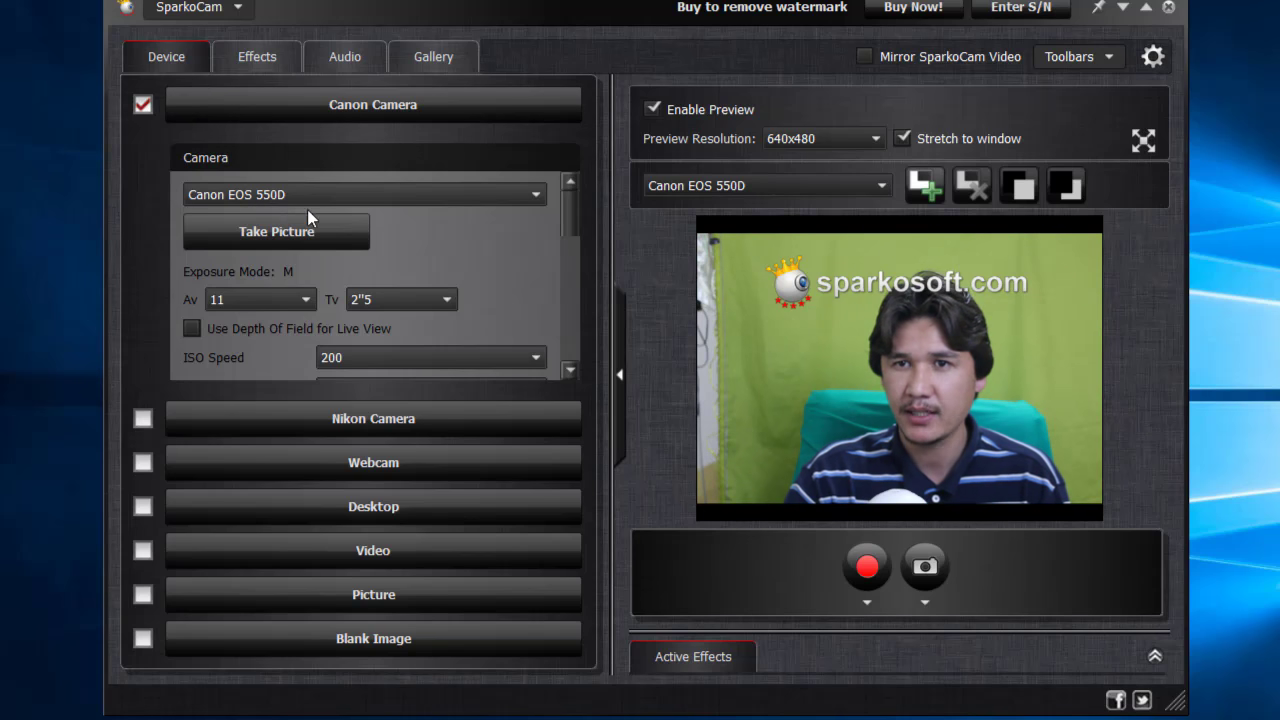
left_click(407, 195)
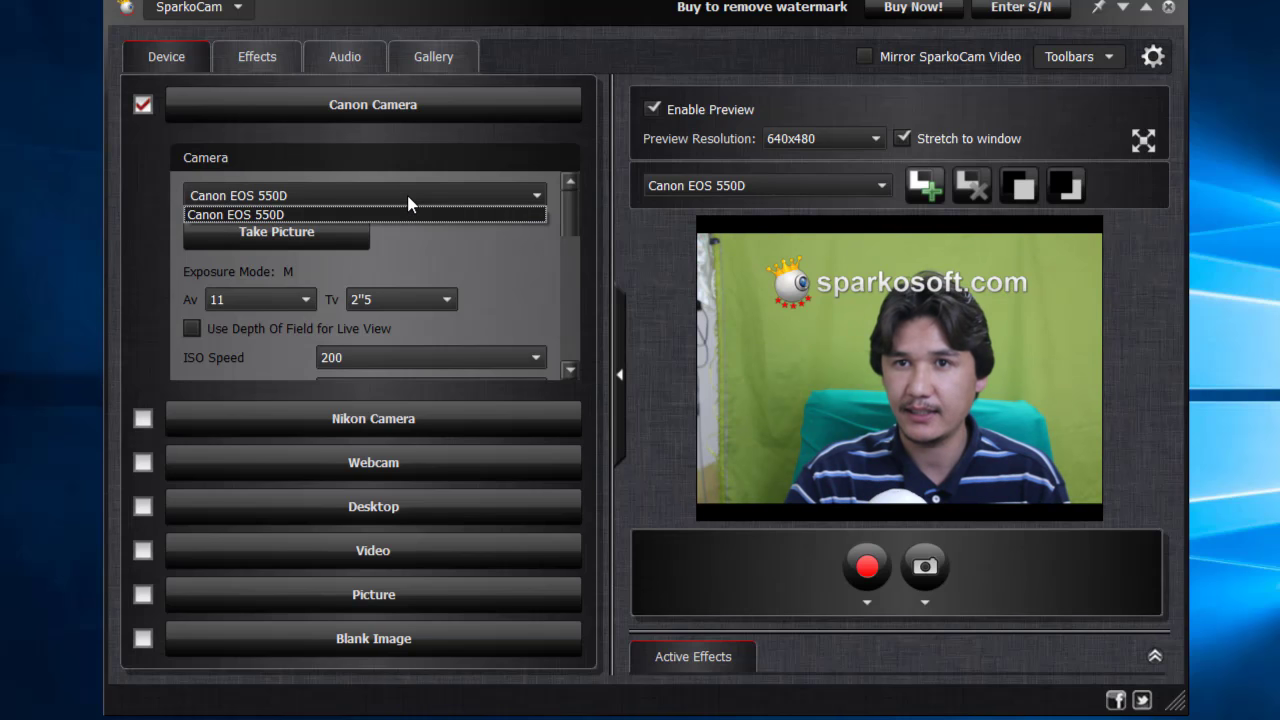
left_click(407, 197)
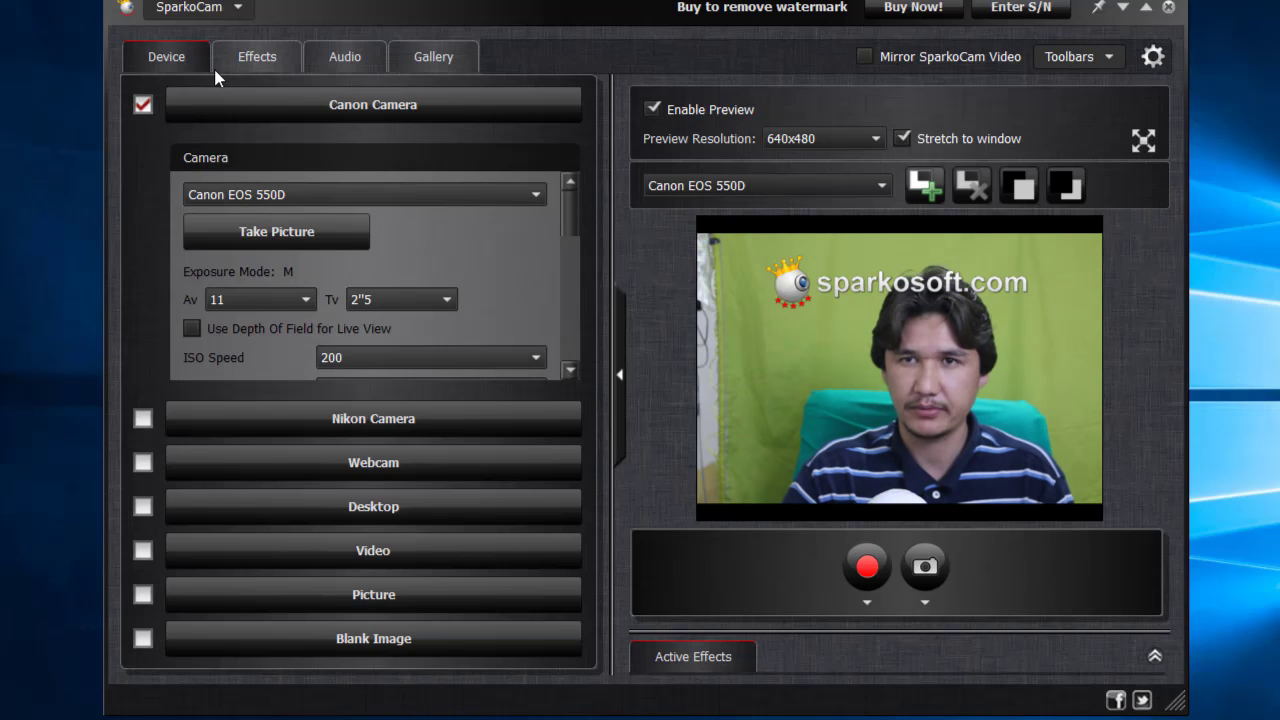
Browse the available video effects and look through the eyewear choices under Face Accessories
left_click(253, 61)
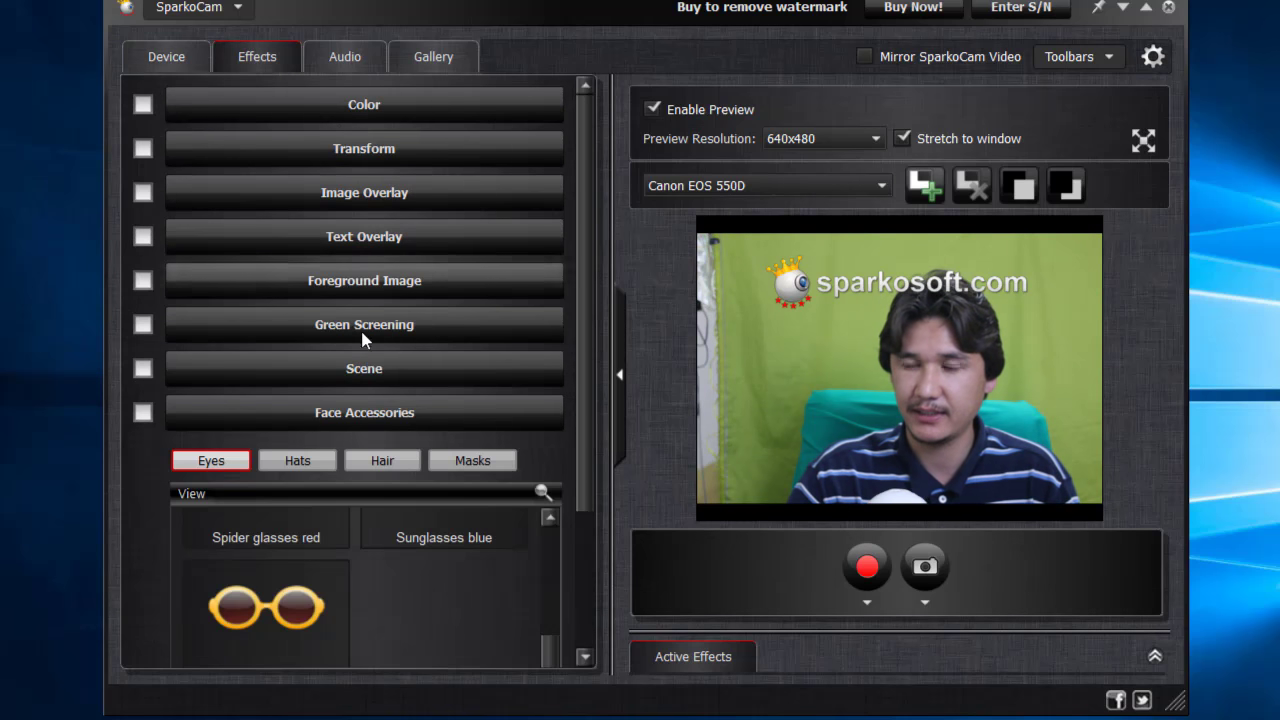
scroll(340, 354, "down", 3)
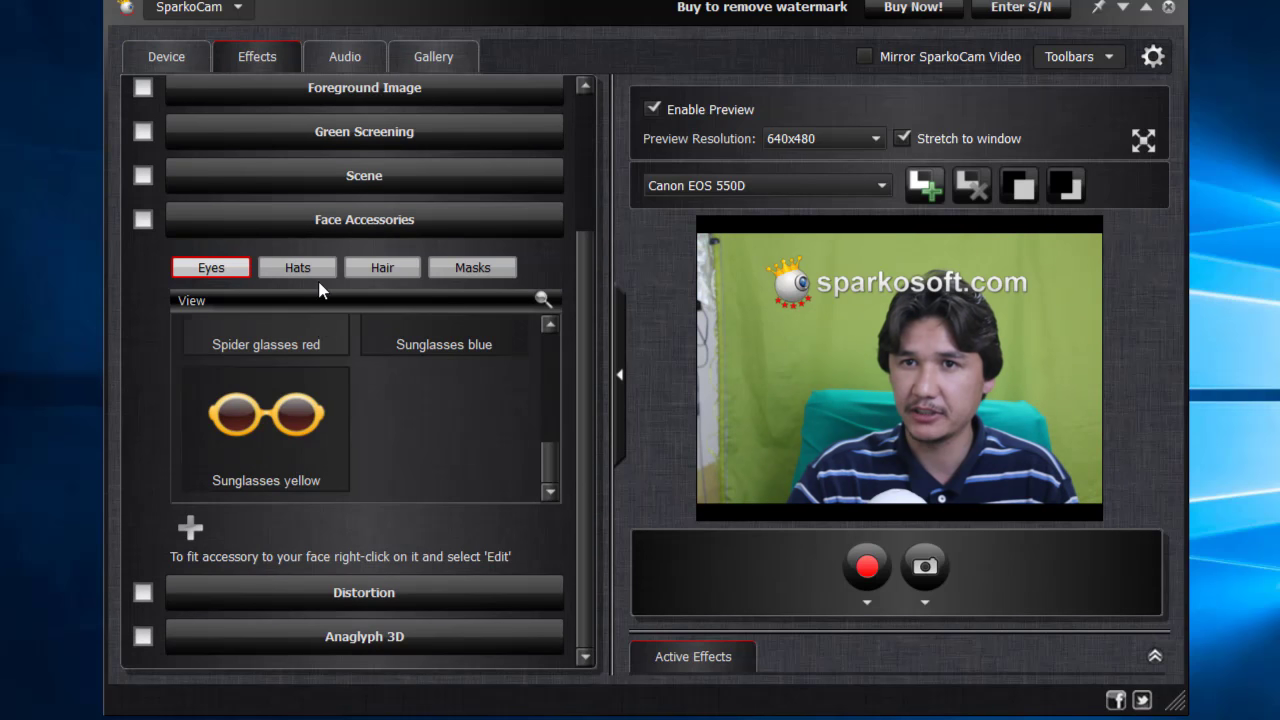
mouse_move(316, 425)
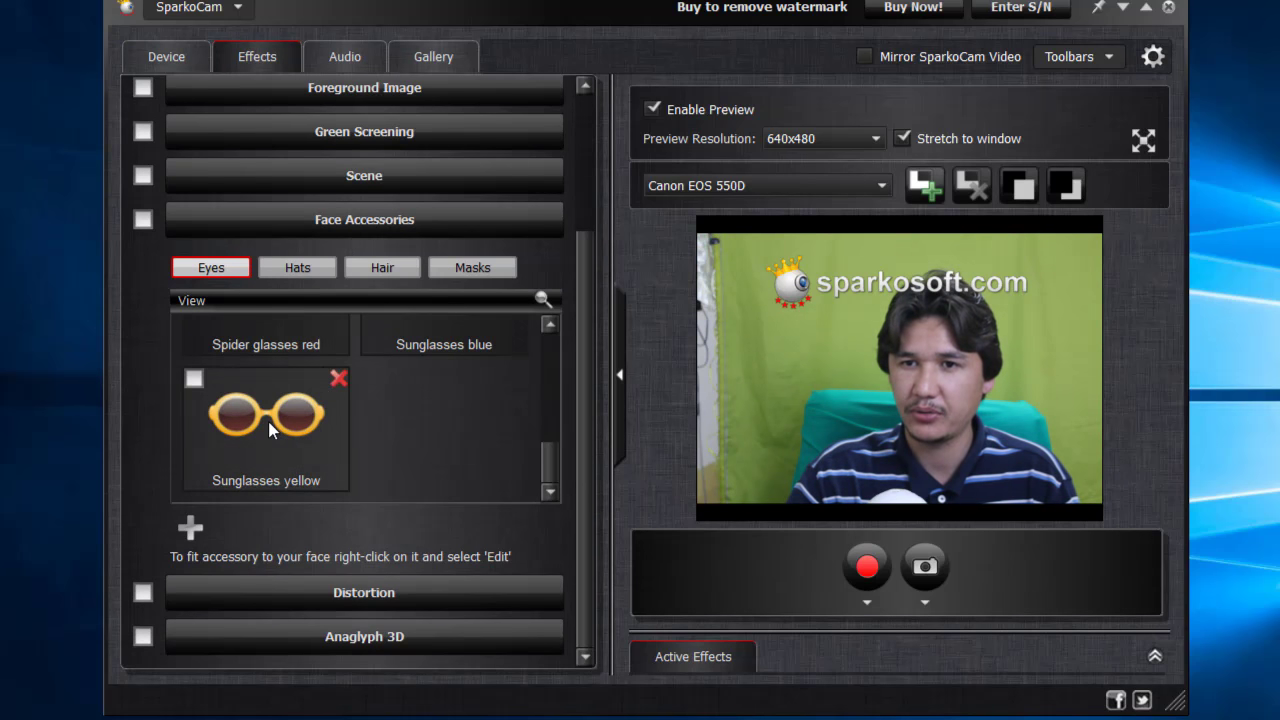
scroll(264, 421, "up", 5)
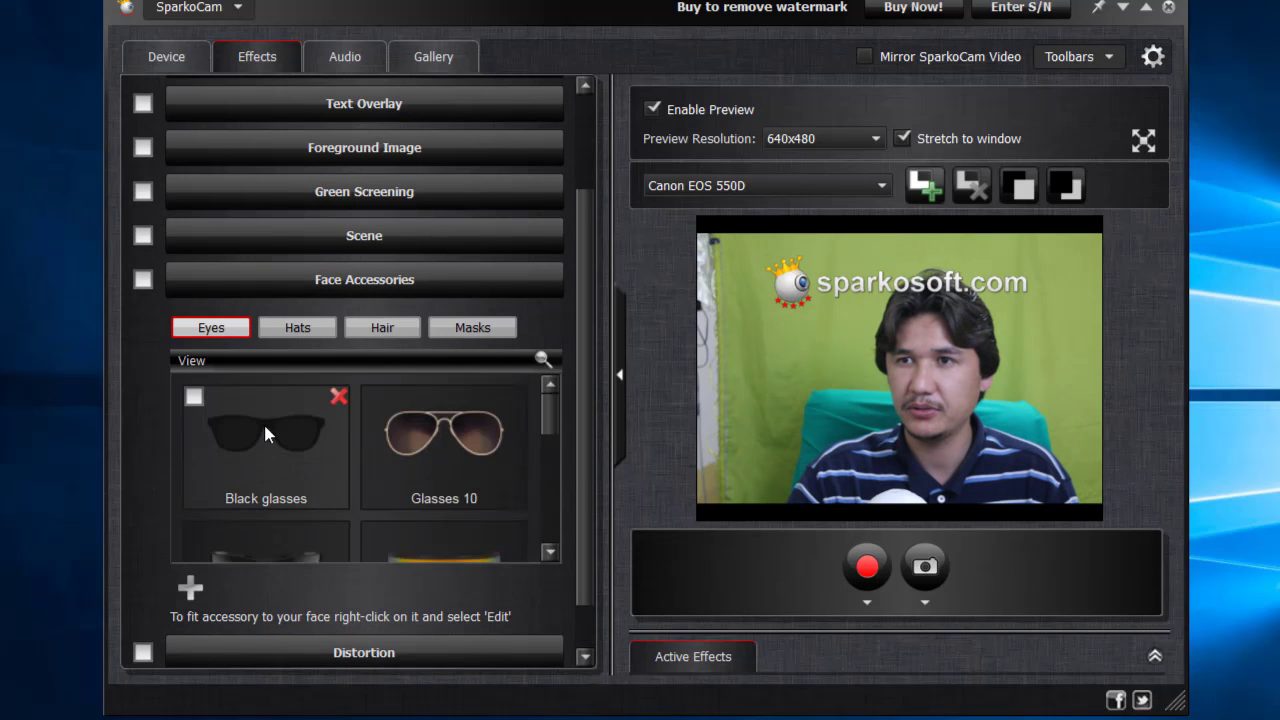
Set the preview resolution to 1024x768
left_click(830, 137)
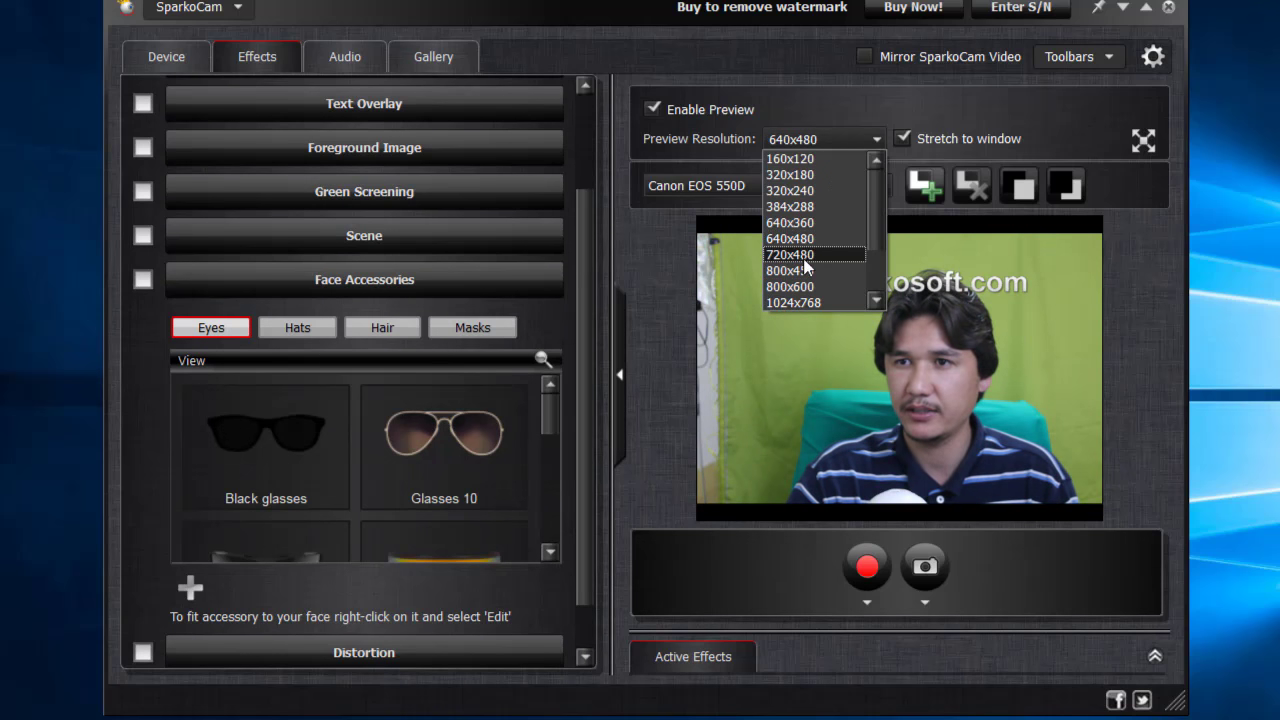
left_click(802, 298)
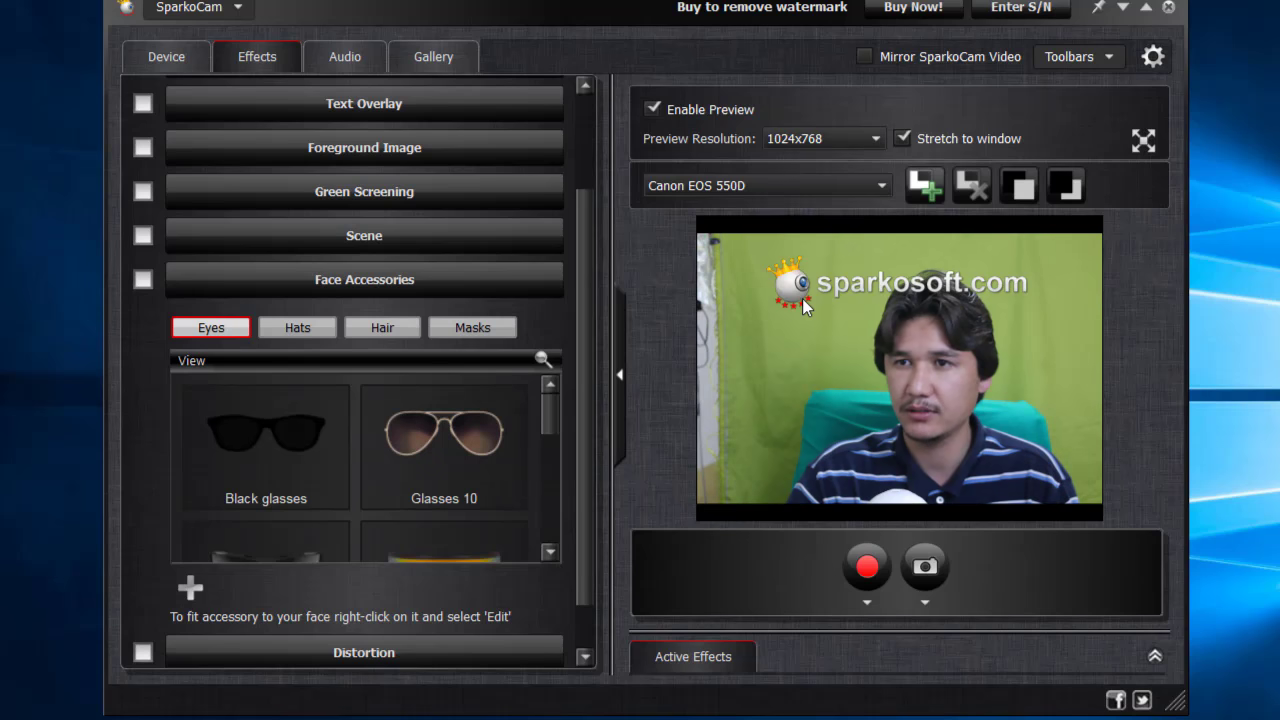